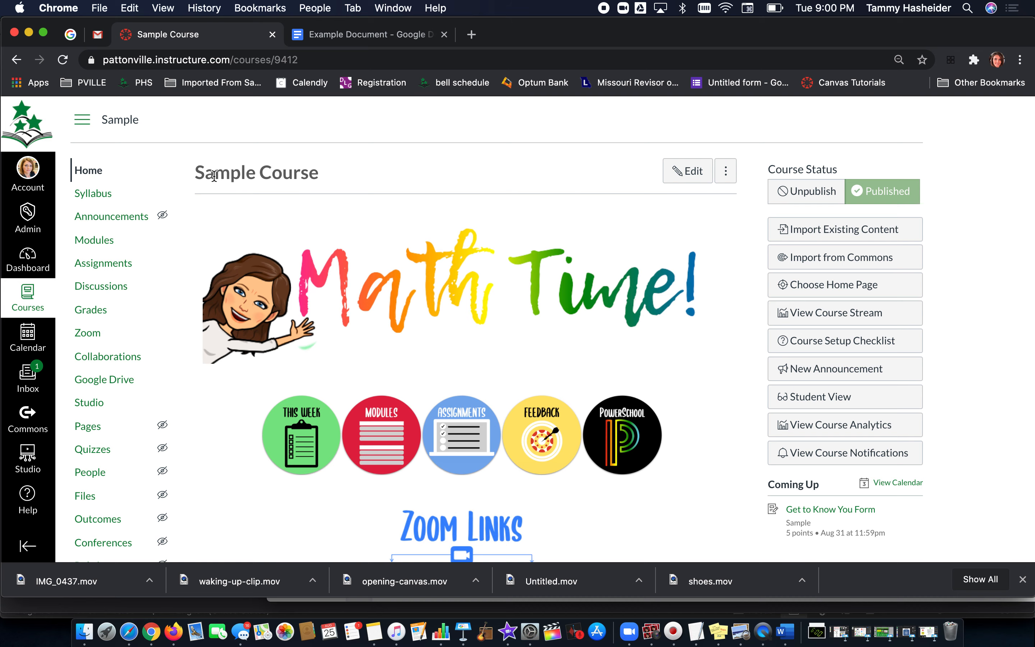
Step: Create a new assignment in the sample course and name it "Writing prompt 1"
{"action": "left_click", "coordinate": [115, 268]}
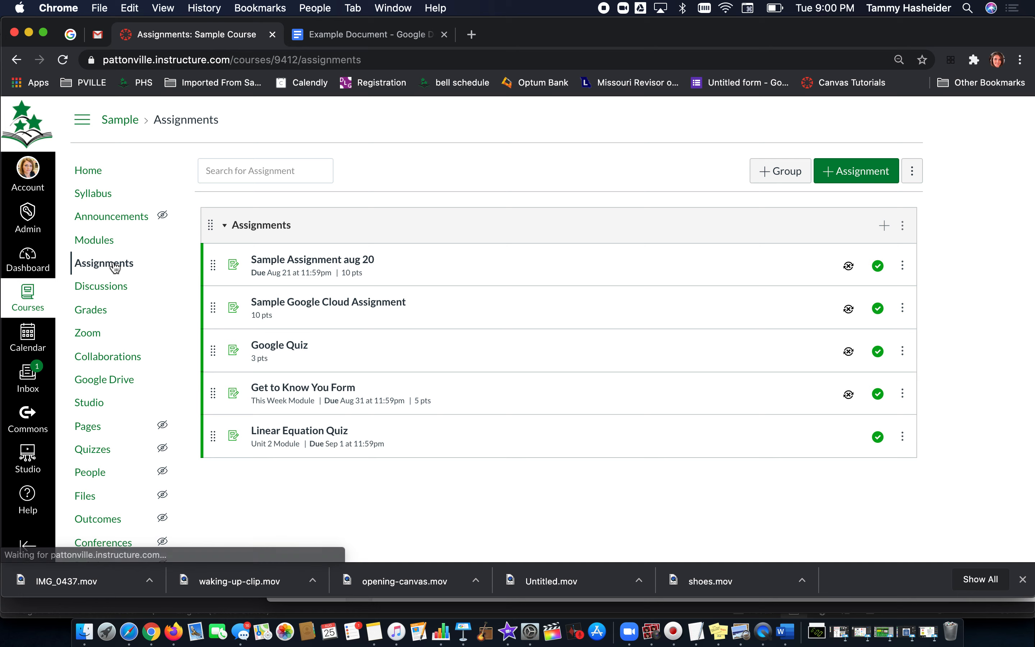
{"action": "left_click", "coordinate": [880, 172]}
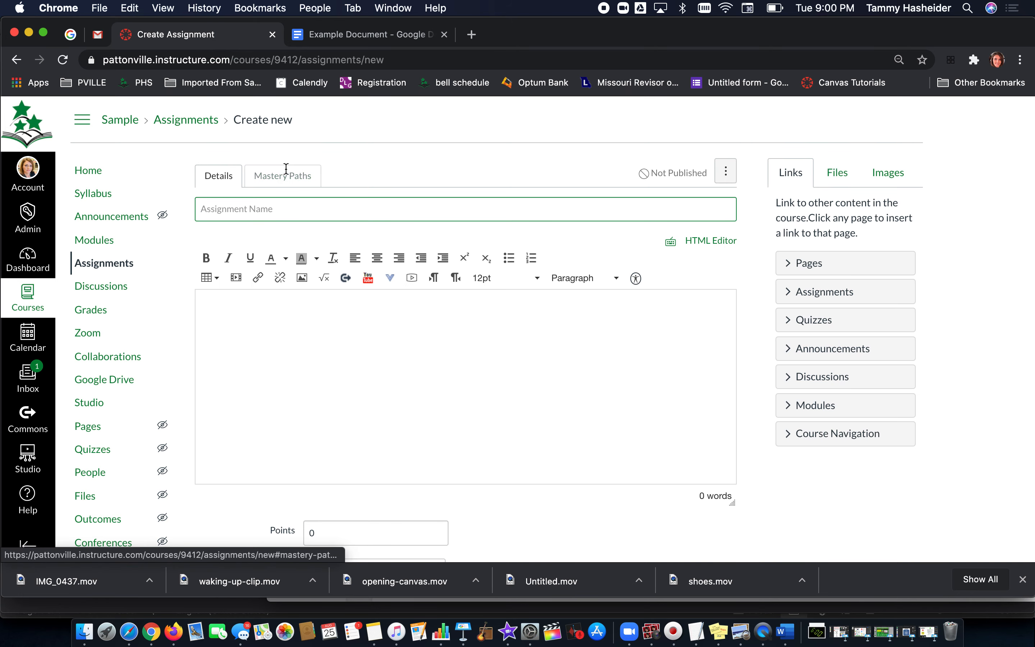
{"action": "left_click", "coordinate": [225, 210]}
{"action": "type", "text": "WR"}
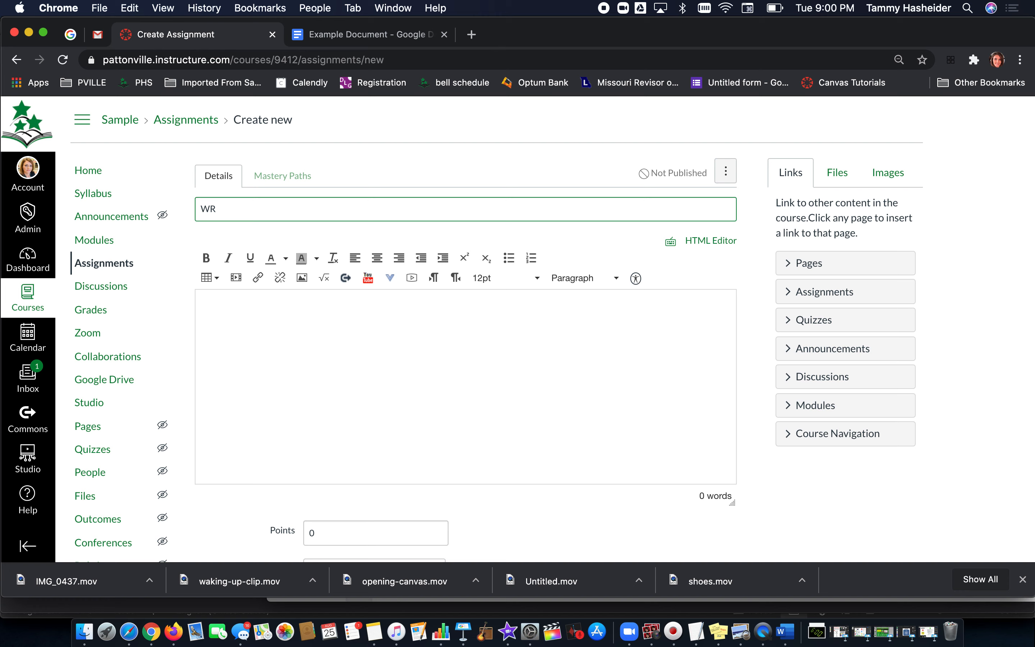
{"action": "type", "text": "iting prompt 1"}
{"action": "left_click", "coordinate": [258, 277]}
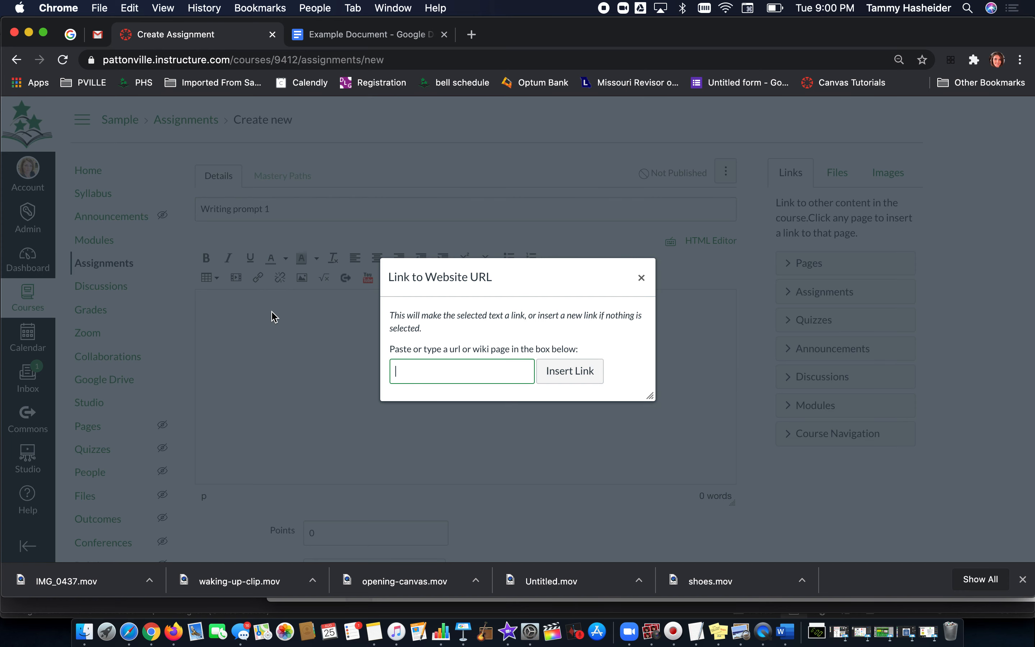
{"action": "left_click", "coordinate": [641, 278]}
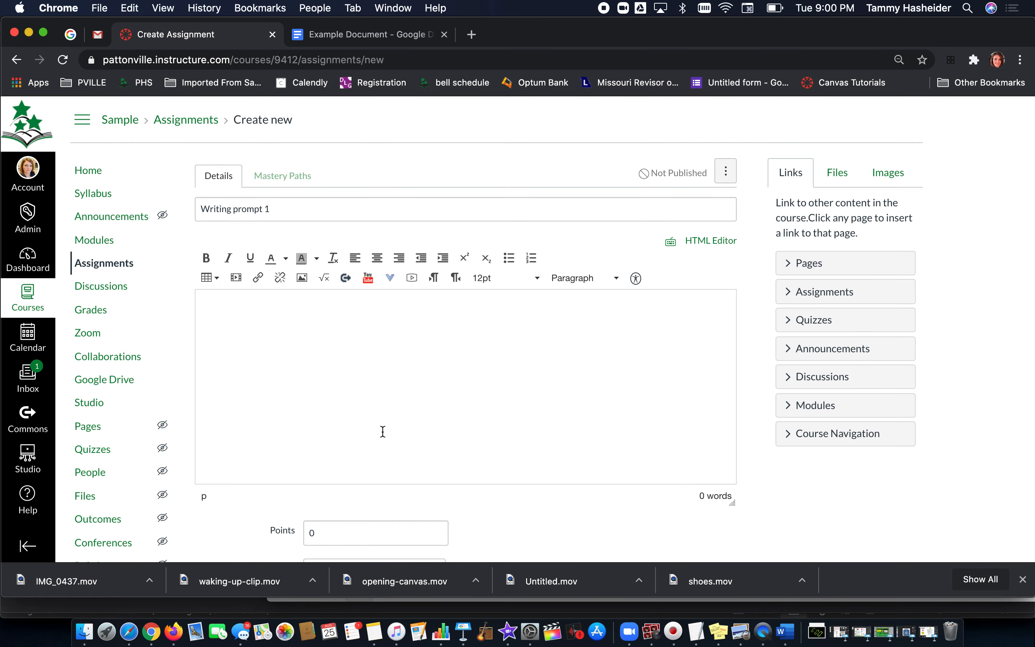
Step: Enter "Instructions" as the first line of the assignment description and start a new line below it
{"action": "left_click", "coordinate": [229, 312]}
{"action": "type", "text": "Insru"}
{"action": "key", "text": "BackSpace"}
{"action": "key", "text": "BackSpace"}
{"action": "type", "text": "tructions"}
{"action": "key", "text": "Return"}
Step: Write "Download the document below and answer the questions." under the Instructions line
{"action": "type", "text": "Downlo"}
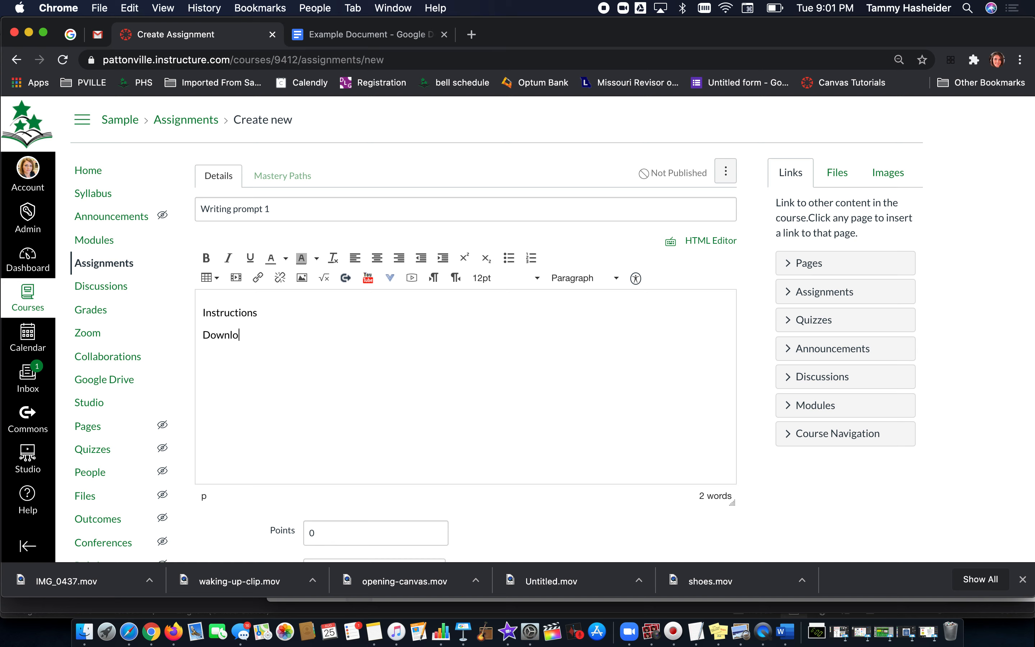
{"action": "type", "text": "ad this de"}
{"action": "key", "text": "BackSpace"}
{"action": "key", "text": "BackSpace"}
{"action": "key", "text": "BackSpace"}
{"action": "key", "text": "BackSpace"}
{"action": "key", "text": "BackSpace"}
{"action": "type", "text": "e document belwo"}
{"action": "key", "text": "BackSpace"}
{"action": "key", "text": "BackSpace"}
{"action": "type", "text": "ow"}
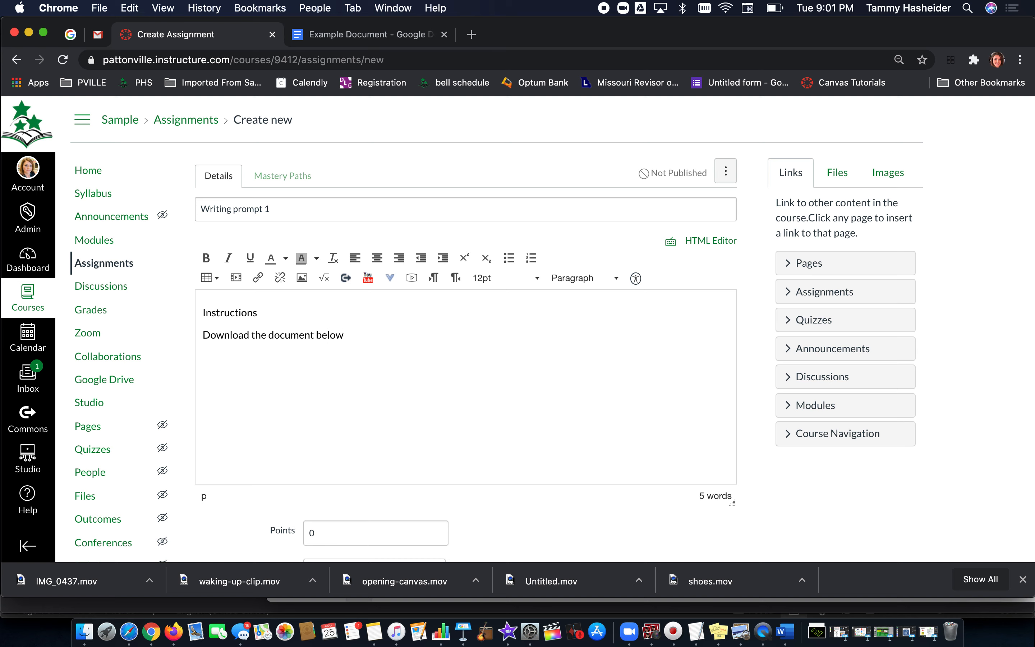
{"action": "type", "text": " and answer the questions."}
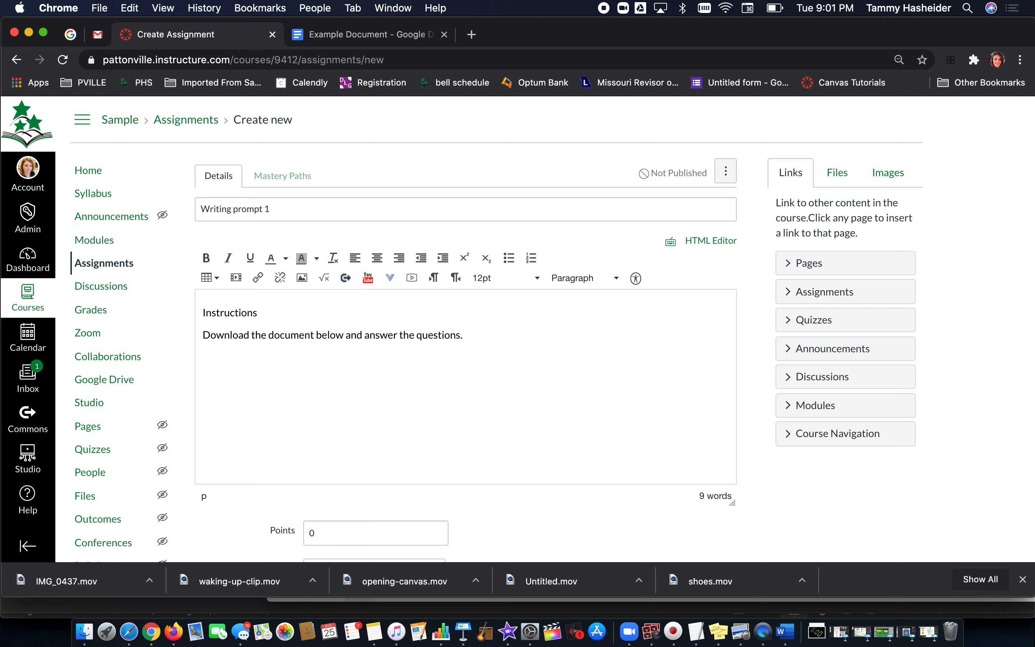
Step: Format the word "Instructions" as Header 2 and color it red
{"action": "double_click", "coordinate": [245, 314]}
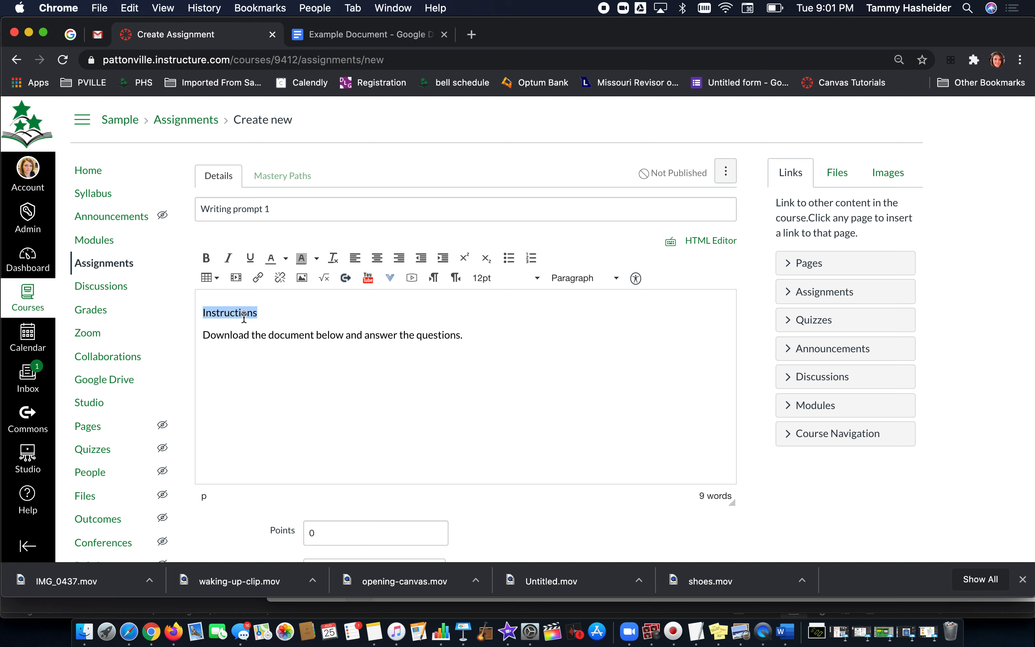
{"action": "left_click", "coordinate": [586, 282]}
{"action": "left_click", "coordinate": [584, 328]}
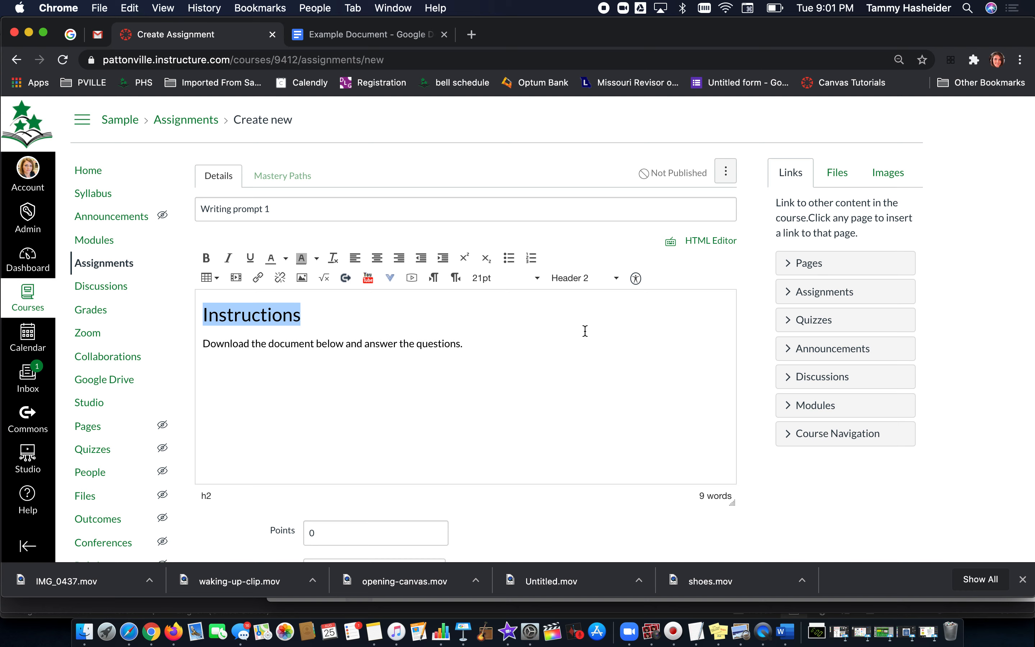
{"action": "left_click", "coordinate": [286, 259]}
{"action": "left_click", "coordinate": [234, 314]}
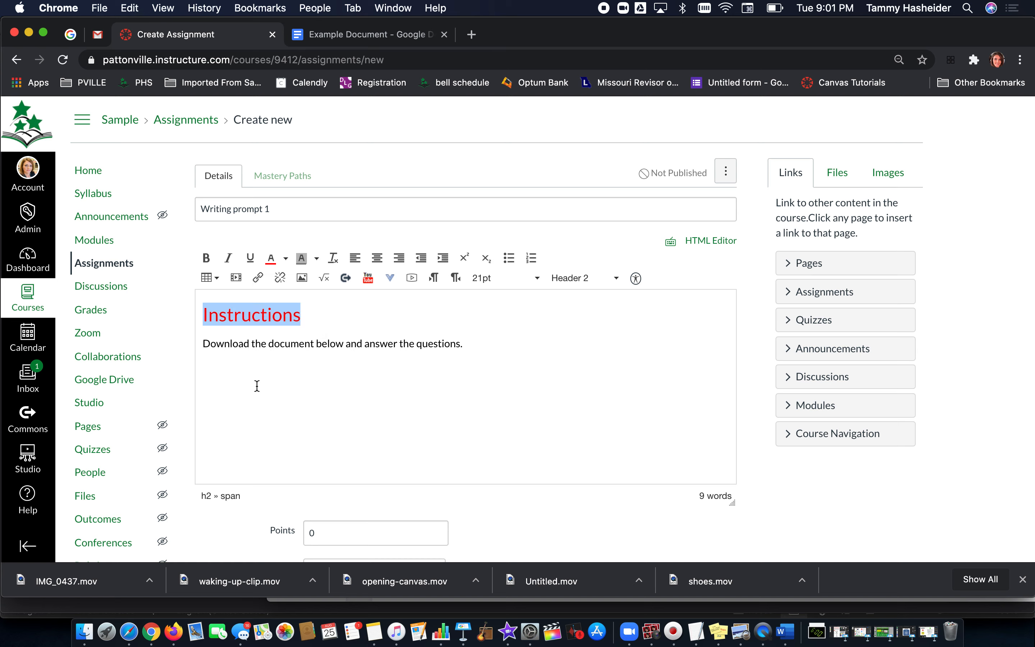
{"action": "left_click", "coordinate": [257, 386]}
Step: Place the cursor on a new line below the instruction sentence and choose exampleword.docx from the Desktop as a new file to upload
{"action": "left_click", "coordinate": [471, 344]}
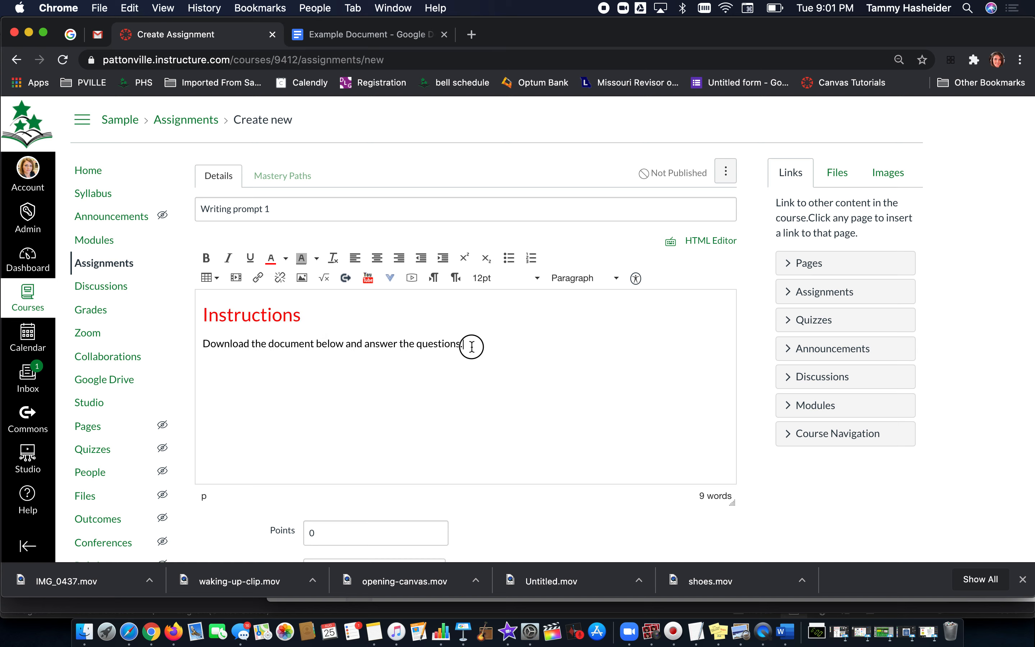
{"action": "left_click", "coordinate": [279, 370]}
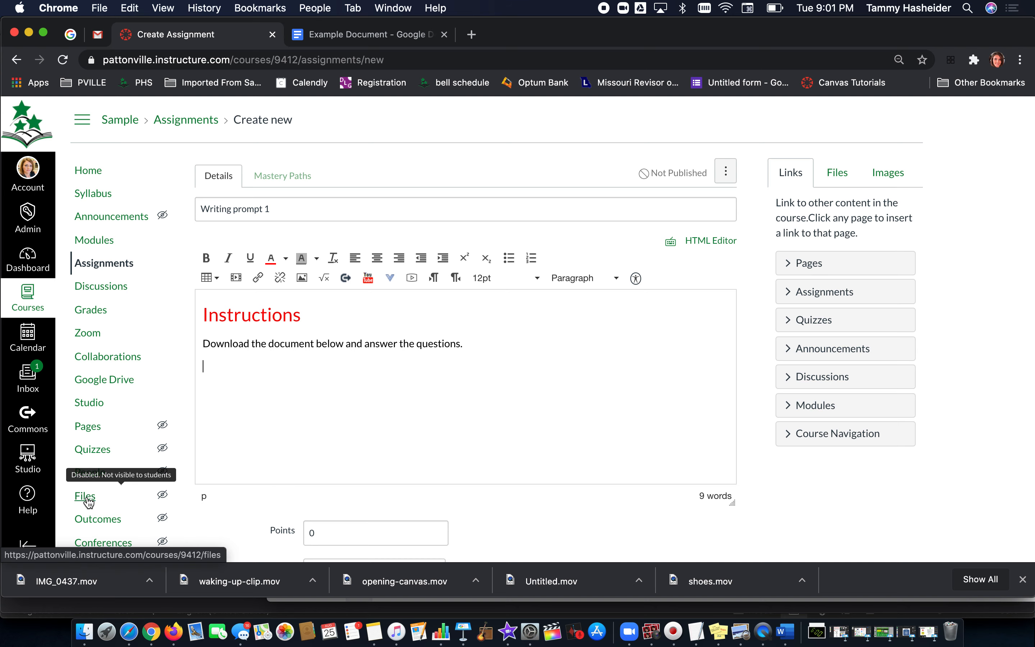
{"action": "left_click", "coordinate": [837, 172]}
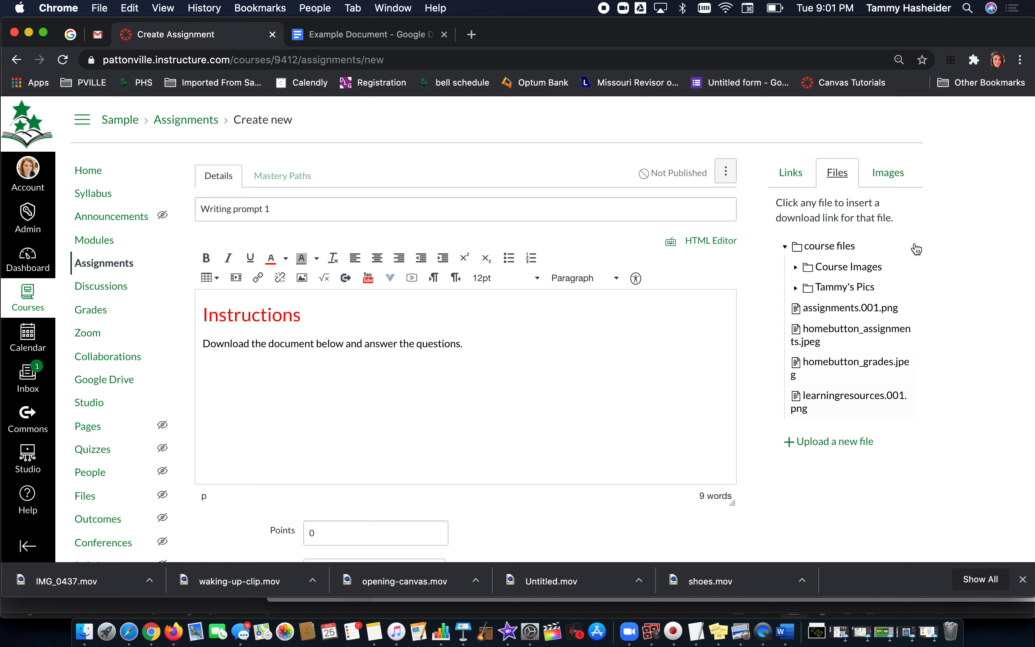
{"action": "left_click", "coordinate": [832, 443]}
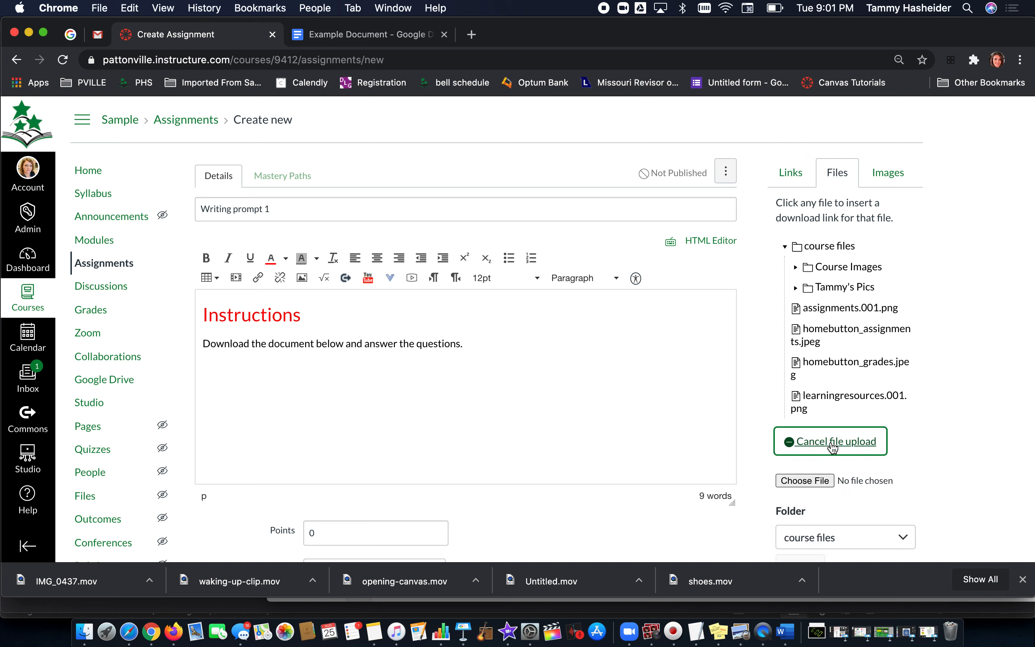
{"action": "left_click", "coordinate": [812, 479]}
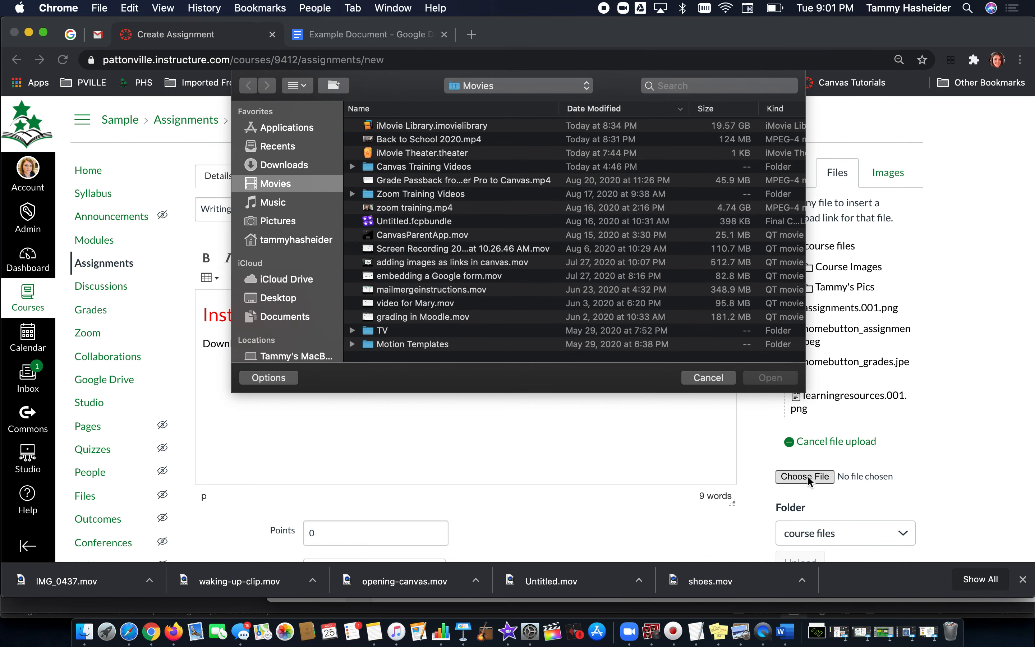
{"action": "left_click", "coordinate": [279, 298]}
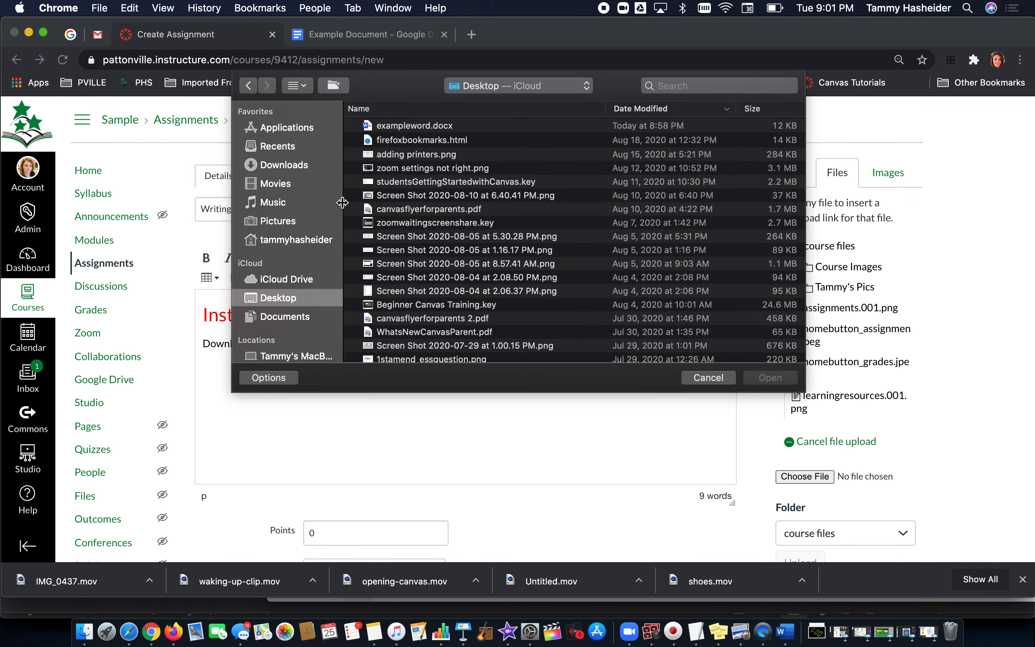
{"action": "left_click", "coordinate": [387, 128]}
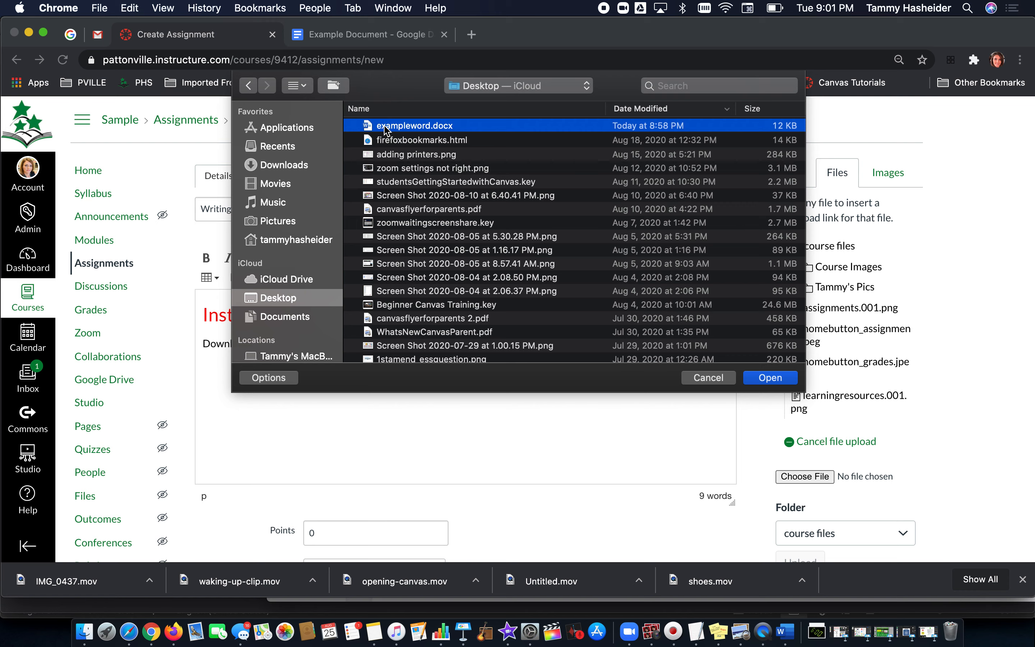
{"action": "left_click", "coordinate": [769, 378]}
Step: Upload the chosen document to the course files folder so its link is inserted in the description
{"action": "scroll", "coordinate": [860, 478], "scroll_direction": "down", "scroll_amount": 3}
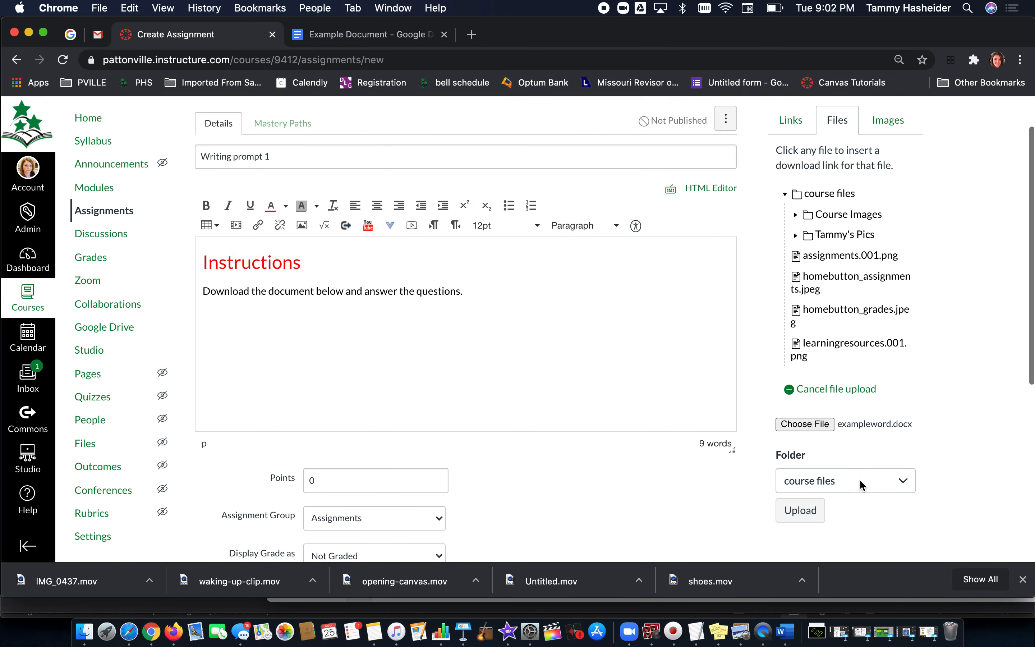
{"action": "left_click", "coordinate": [819, 409]}
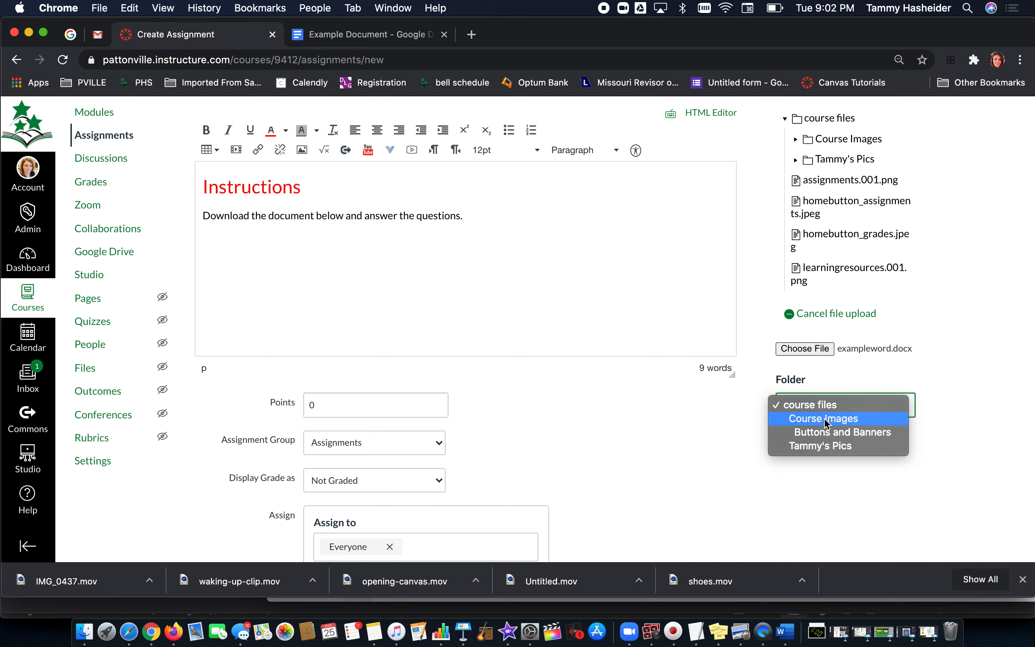
{"action": "left_click", "coordinate": [860, 375]}
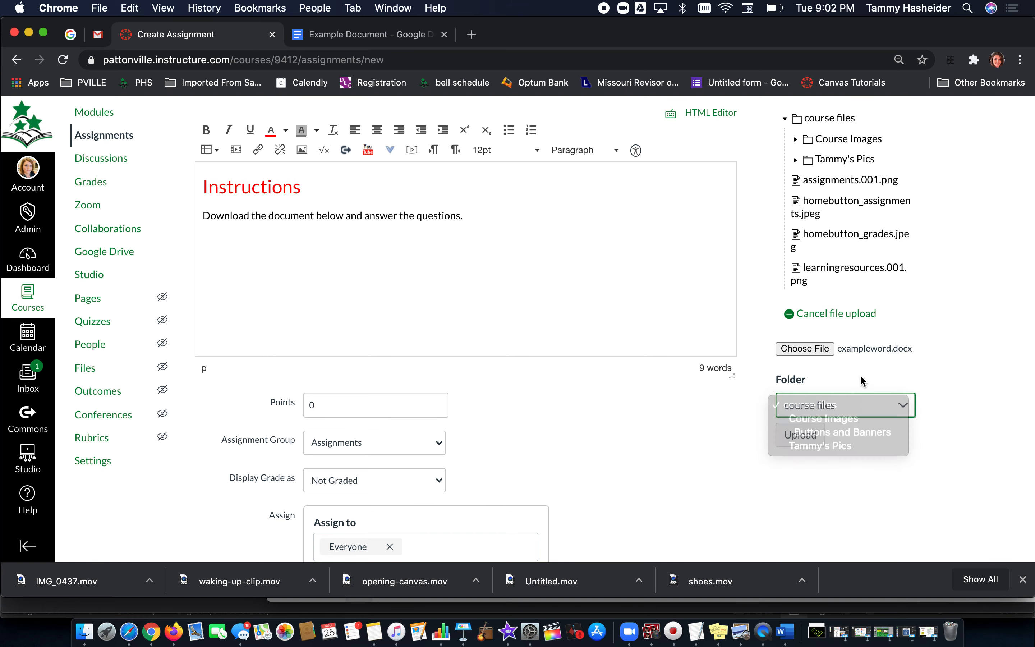
{"action": "left_click", "coordinate": [806, 445]}
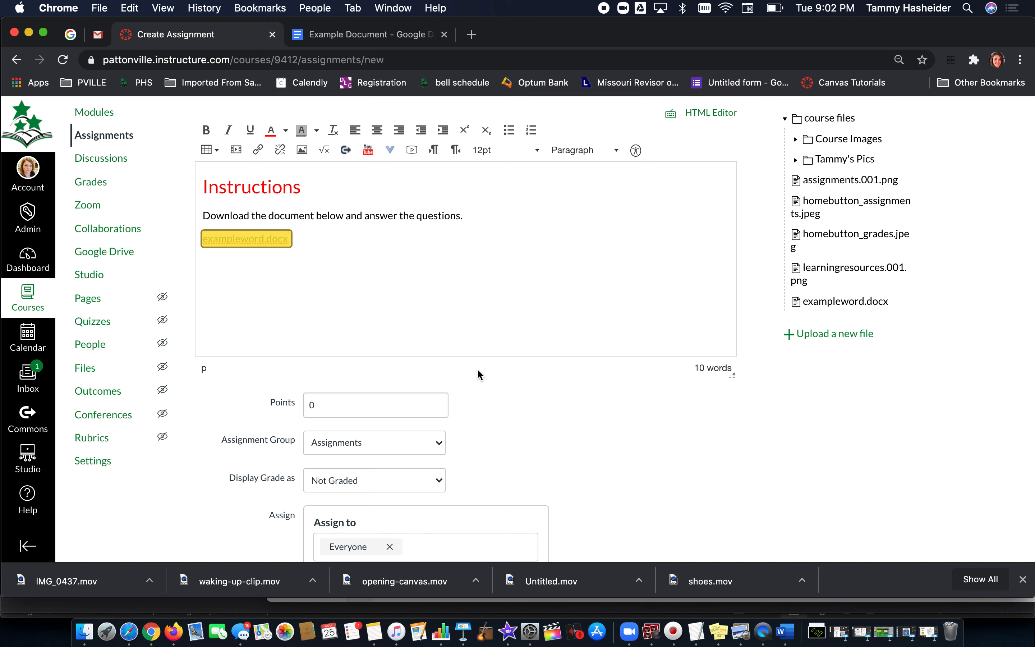
Step: Add the sentence "Once you have answered the questions, submit it back to me." below the document link
{"action": "scroll", "coordinate": [331, 240], "scroll_direction": "down", "scroll_amount": 2}
{"action": "left_click", "coordinate": [331, 240]}
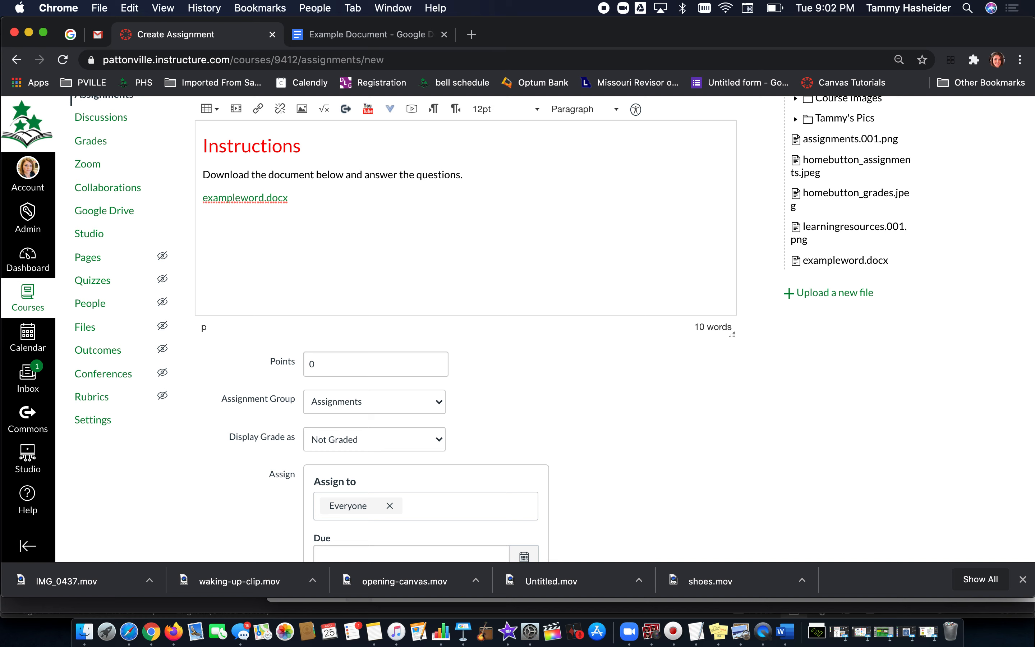
{"action": "type", "text": "Once you have answered the questions, a"}
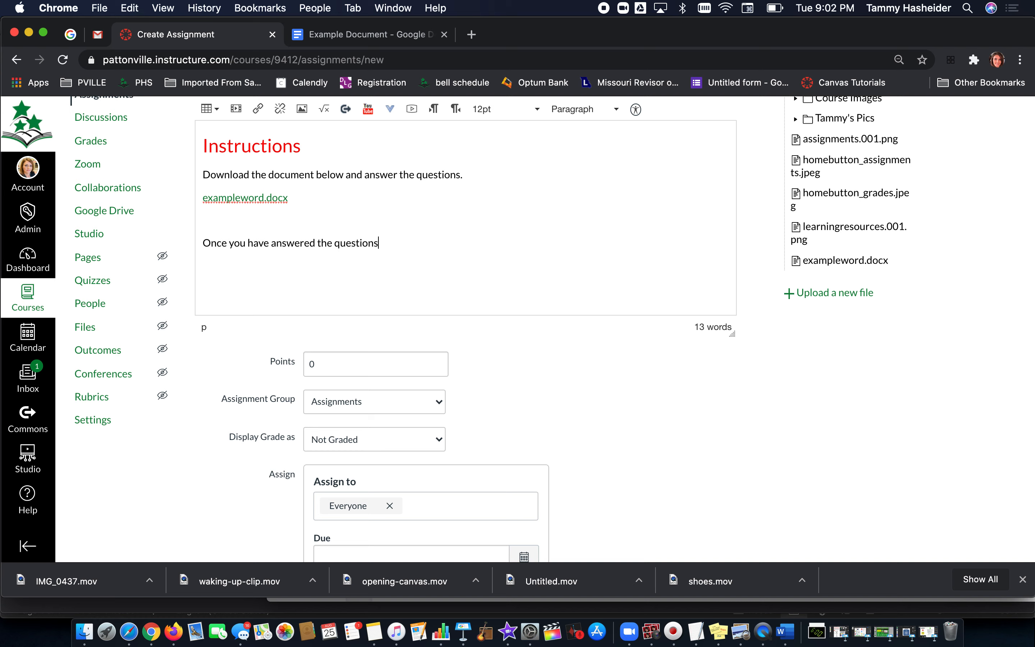
{"action": "key", "text": "BackSpace"}
{"action": "type", "text": "you"}
{"action": "key", "text": "BackSpace"}
{"action": "key", "text": "BackSpace"}
{"action": "key", "text": "BackSpace"}
{"action": "type", "text": "submit it back to me."}
Step: Set the assignment's points to 10 and display the grade as Points
{"action": "scroll", "coordinate": [550, 388], "scroll_direction": "down", "scroll_amount": 3}
{"action": "left_click", "coordinate": [328, 300]}
{"action": "key", "text": "BackSpace"}
{"action": "type", "text": "10"}
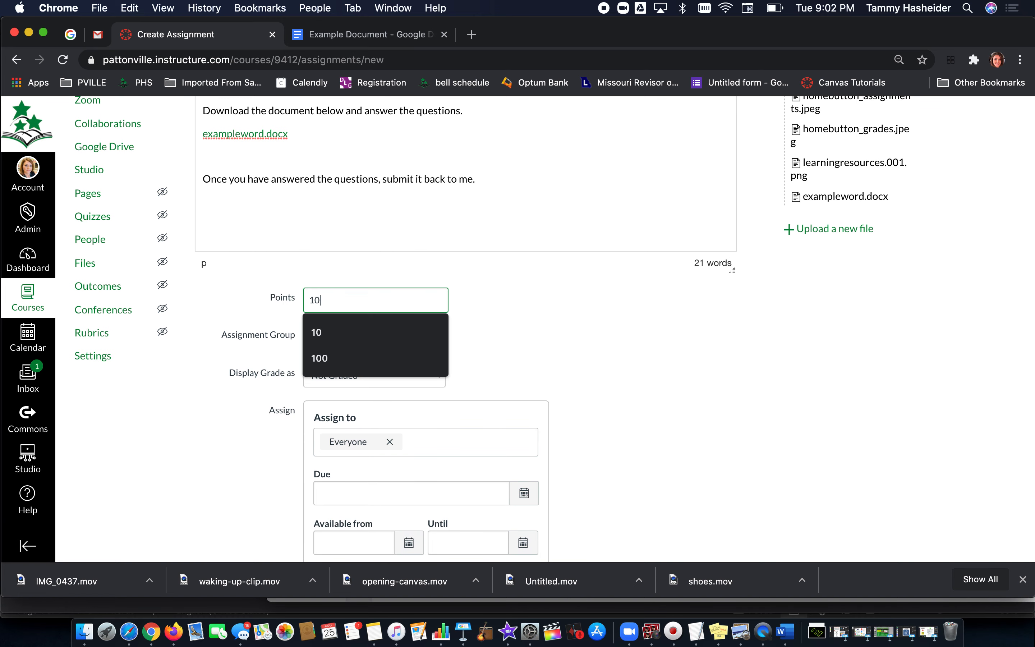
{"action": "left_click", "coordinate": [214, 381]}
{"action": "left_click", "coordinate": [338, 387]}
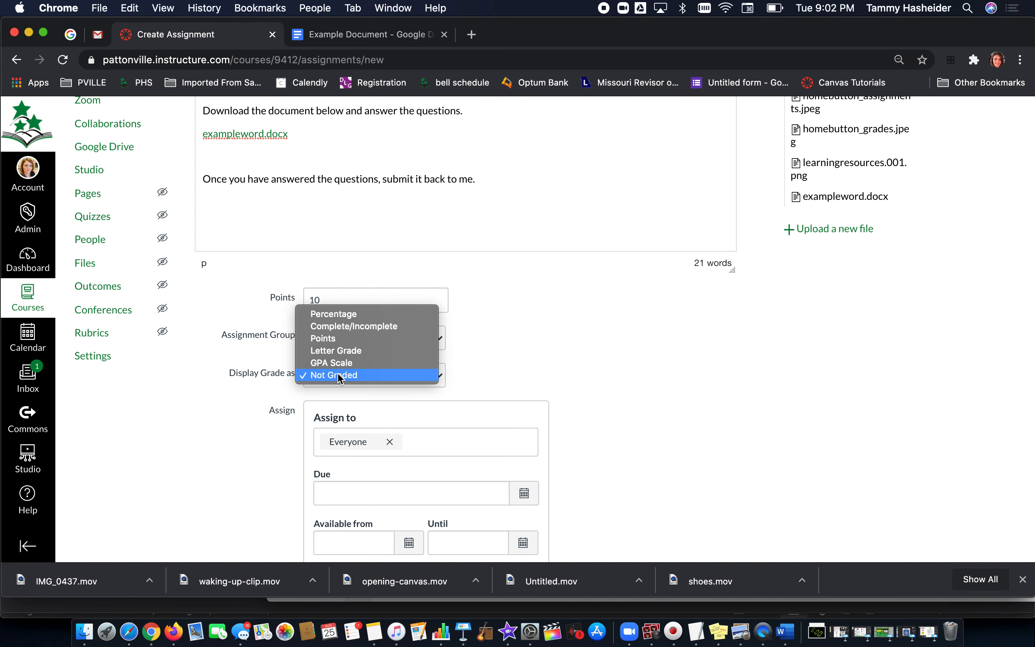
{"action": "left_click", "coordinate": [344, 337]}
Step: Allow File Uploads as the online entry option for submissions
{"action": "scroll", "coordinate": [273, 434], "scroll_direction": "down", "scroll_amount": 5}
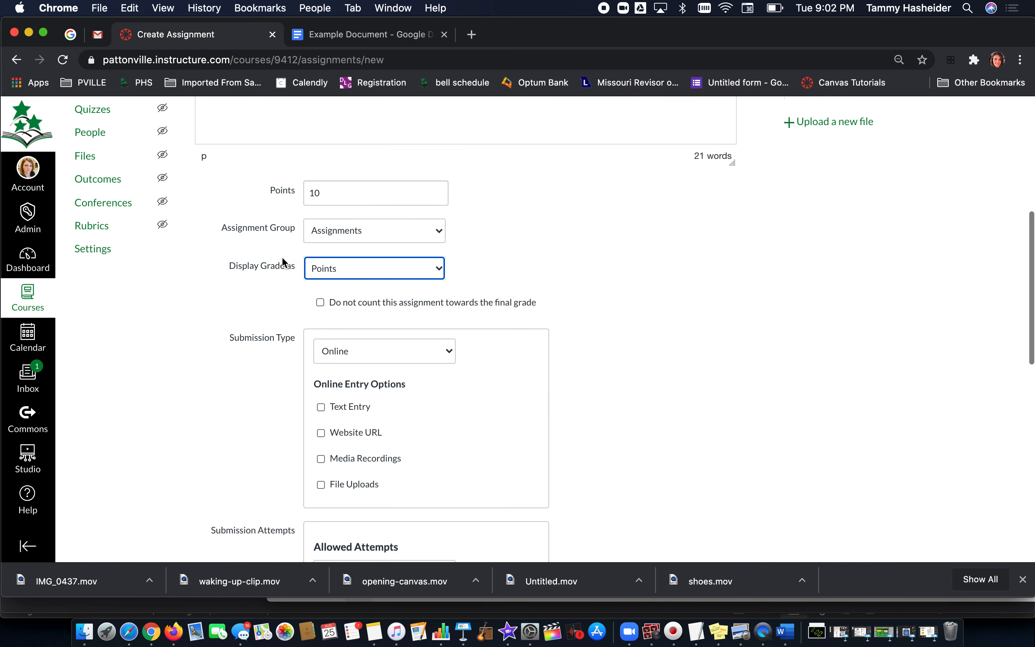
{"action": "scroll", "coordinate": [330, 298], "scroll_direction": "down", "scroll_amount": 3}
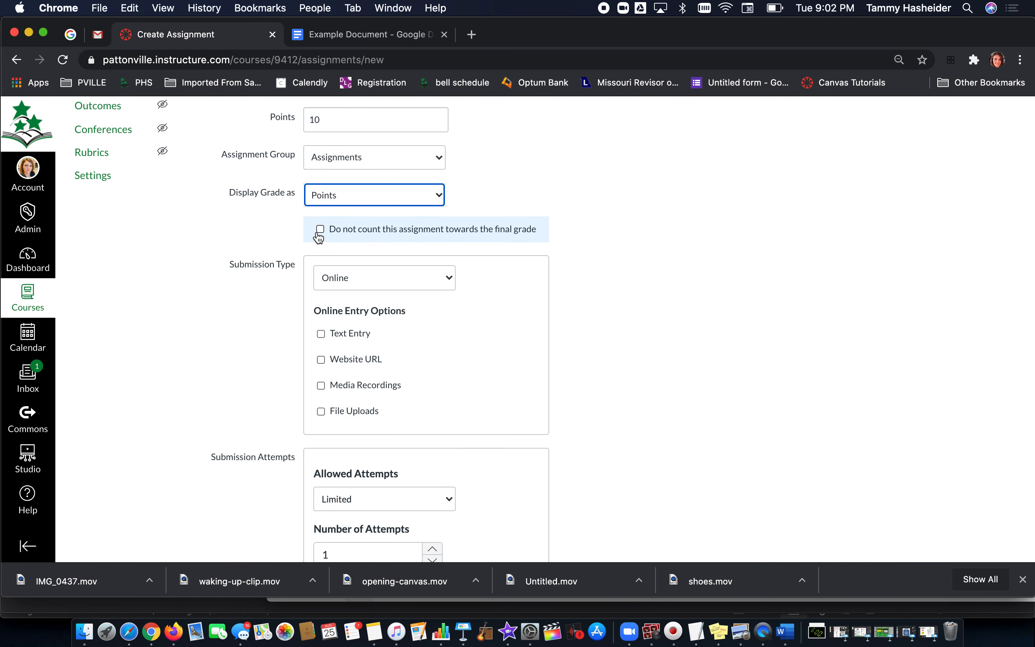
{"action": "scroll", "coordinate": [327, 279], "scroll_direction": "down", "scroll_amount": 2}
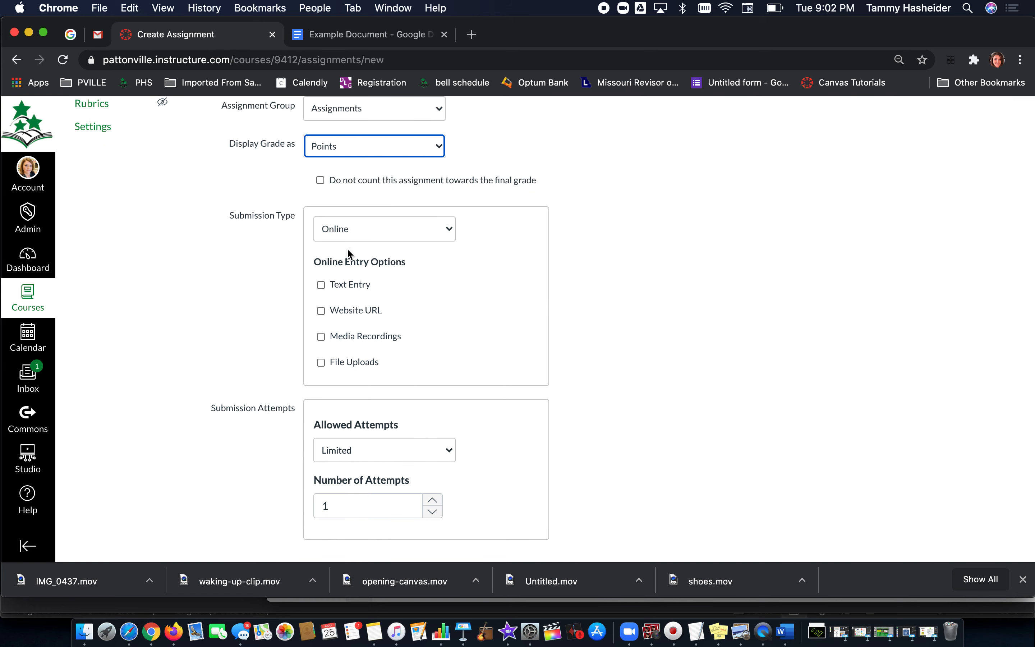
{"action": "scroll", "coordinate": [259, 219], "scroll_direction": "up", "scroll_amount": 10}
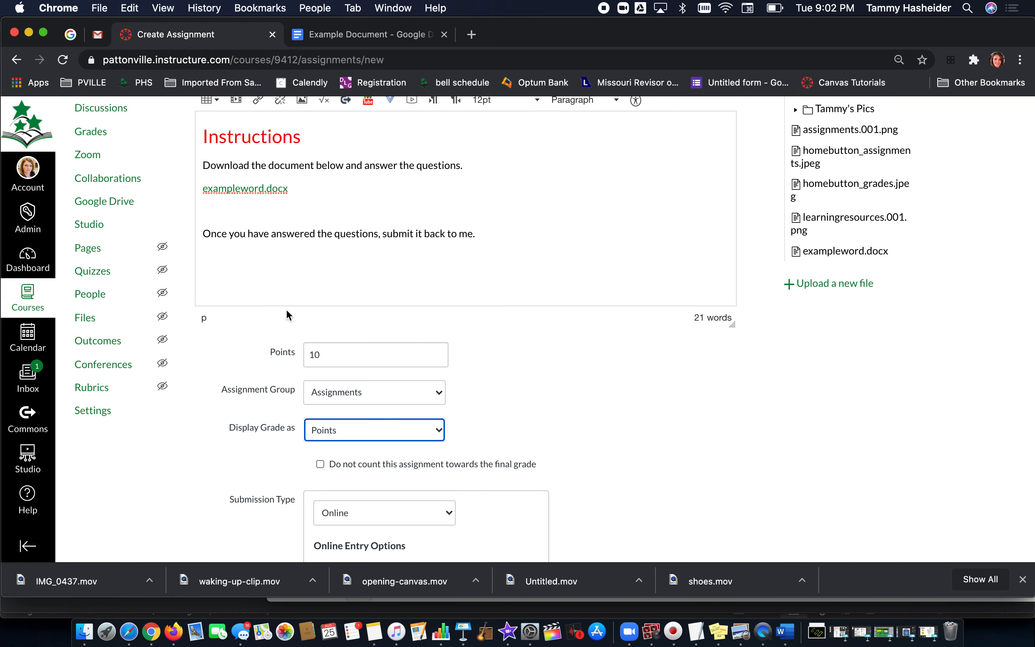
{"action": "scroll", "coordinate": [286, 314], "scroll_direction": "down", "scroll_amount": 7}
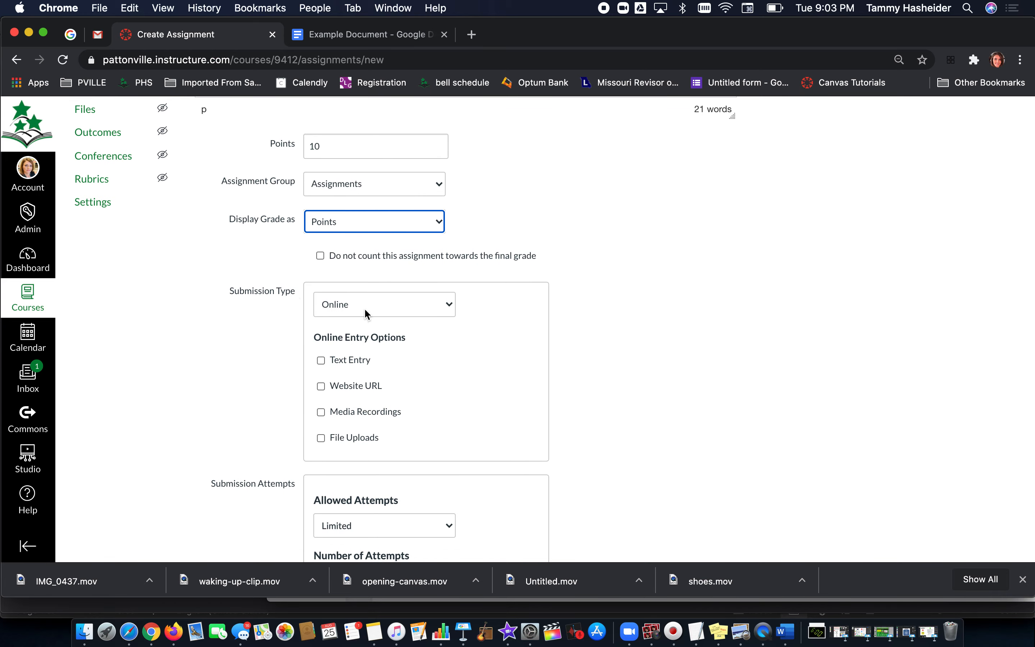
{"action": "left_click", "coordinate": [321, 438]}
Step: Restrict the assignment's upload file types to the docx and pdf extensions
{"action": "scroll", "coordinate": [325, 445], "scroll_direction": "down", "scroll_amount": 3}
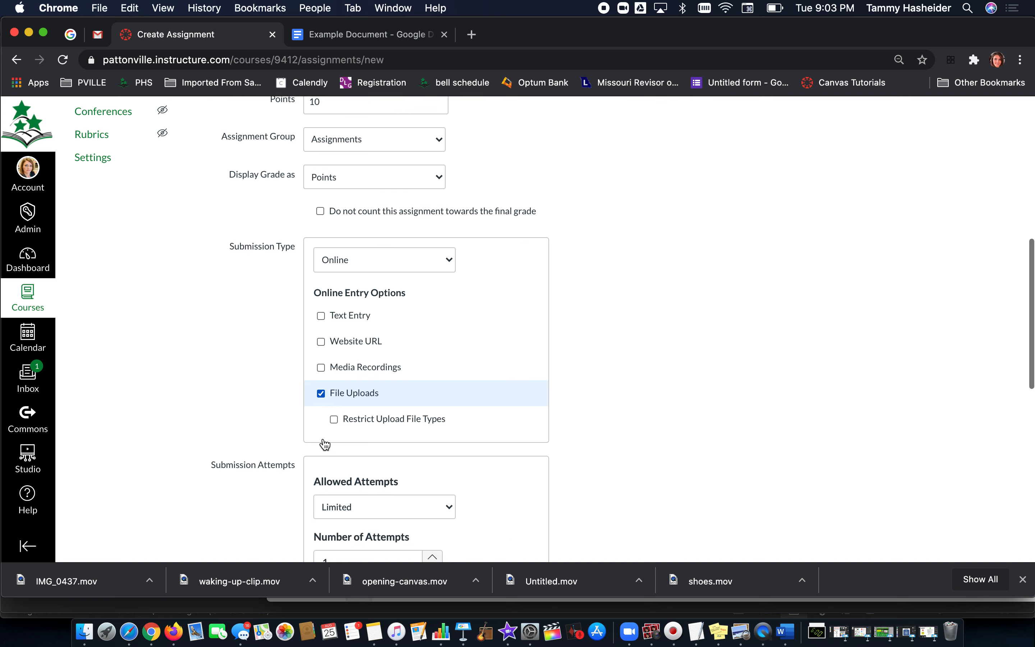
{"action": "left_click", "coordinate": [334, 365]}
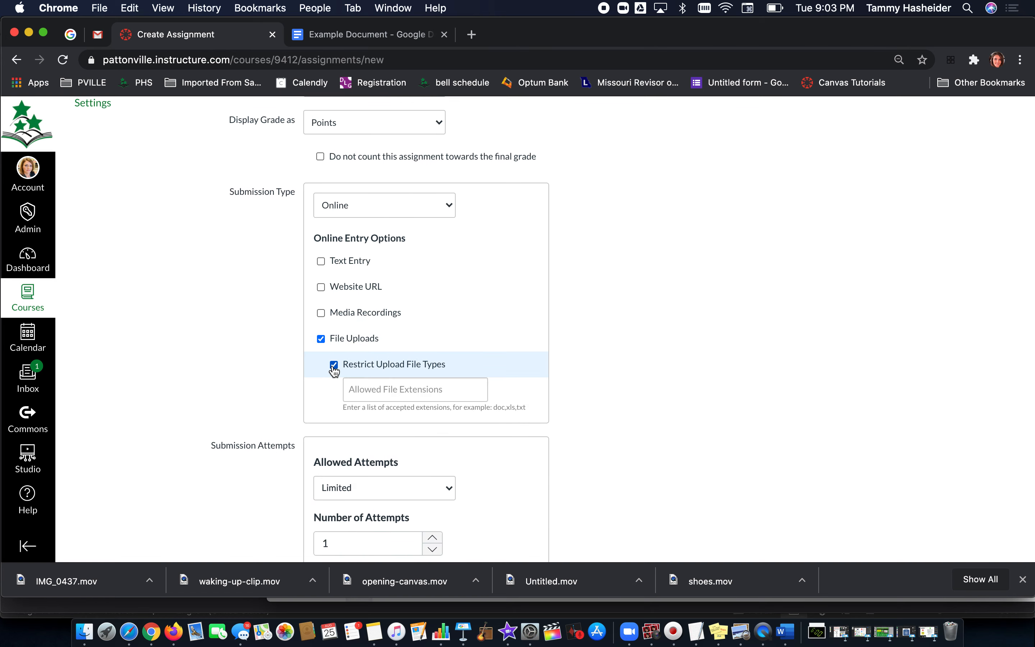
{"action": "scroll", "coordinate": [334, 371], "scroll_direction": "up", "scroll_amount": 10}
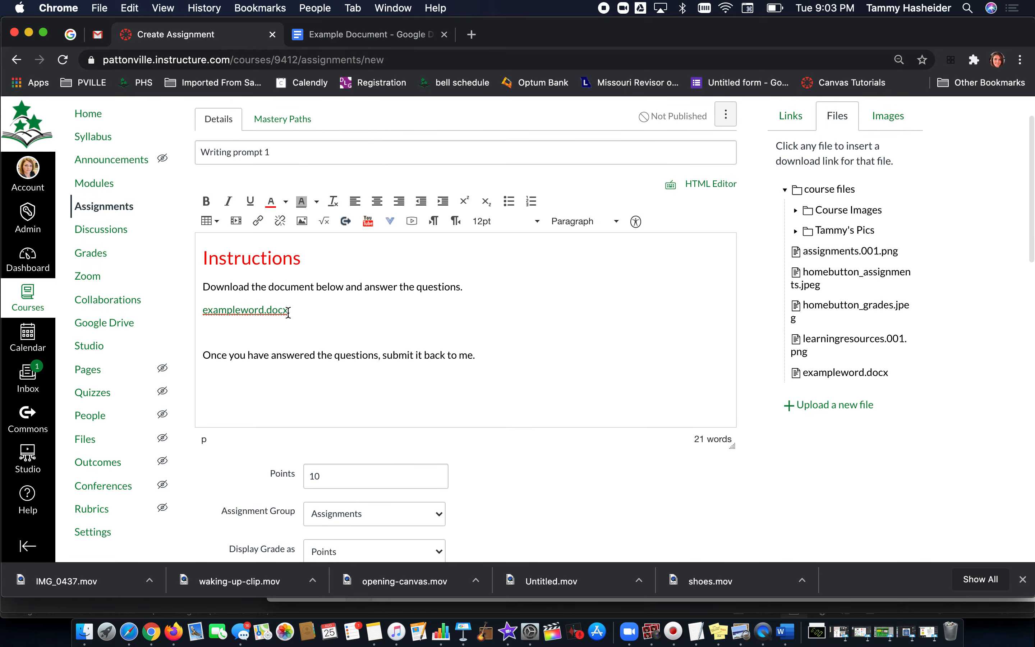
{"action": "left_click_drag", "start_coordinate": [289, 313], "coordinate": [267, 311]}
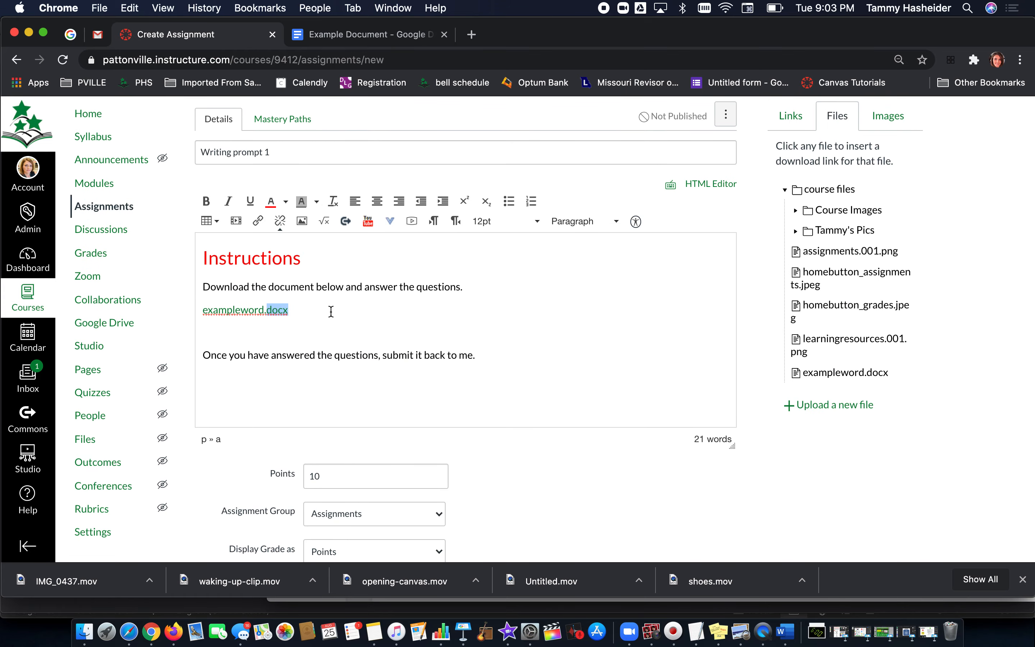
{"action": "scroll", "coordinate": [331, 311], "scroll_direction": "down", "scroll_amount": 20}
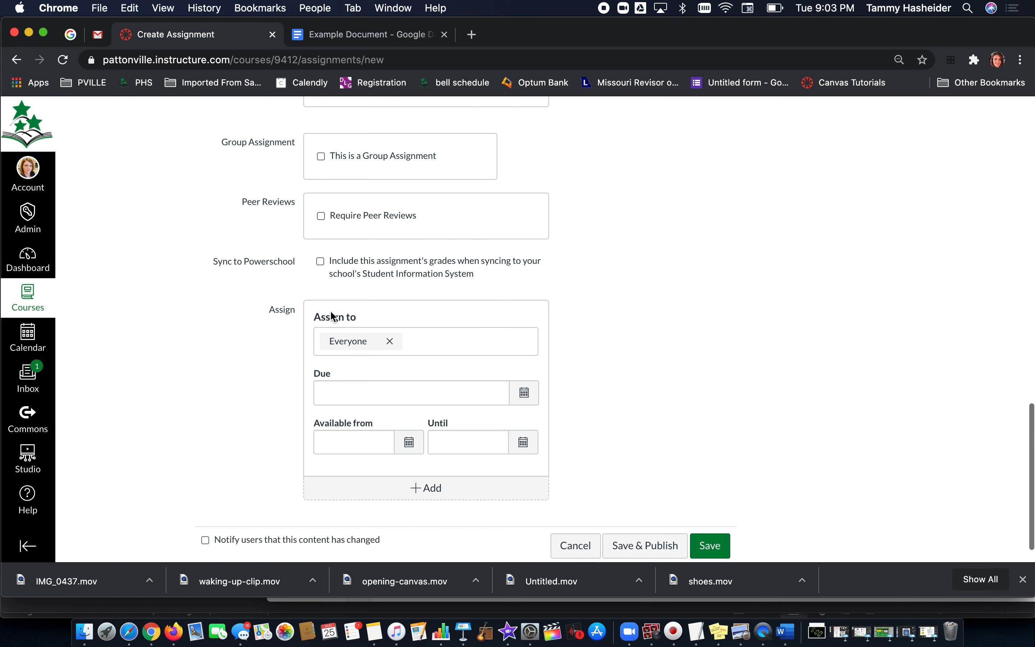
{"action": "scroll", "coordinate": [331, 312], "scroll_direction": "up", "scroll_amount": 7}
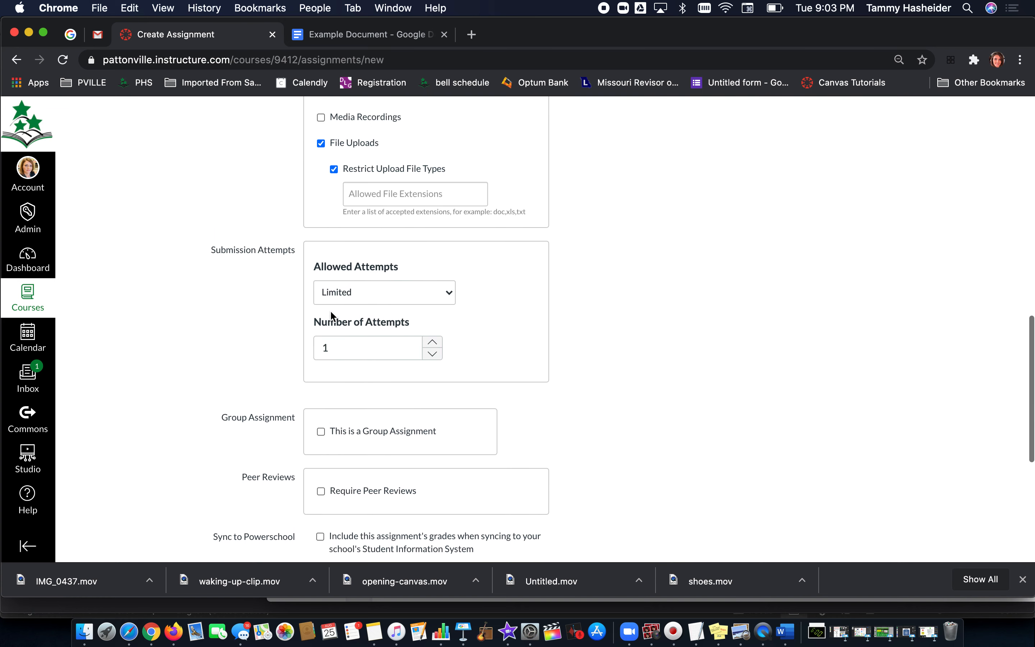
{"action": "left_click", "coordinate": [363, 197]}
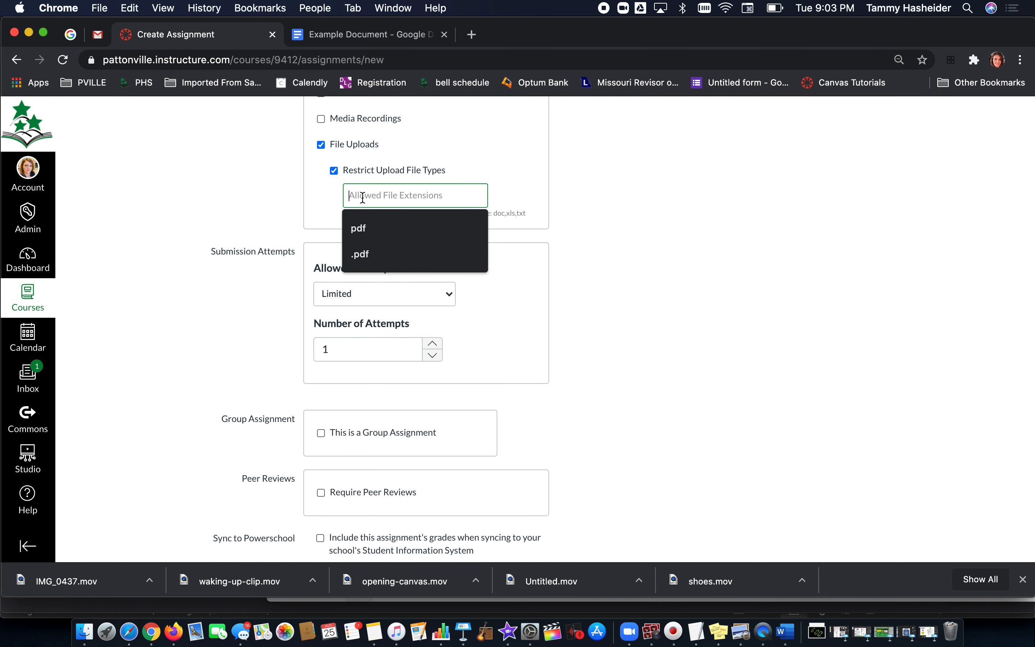
{"action": "type", "text": "do"}
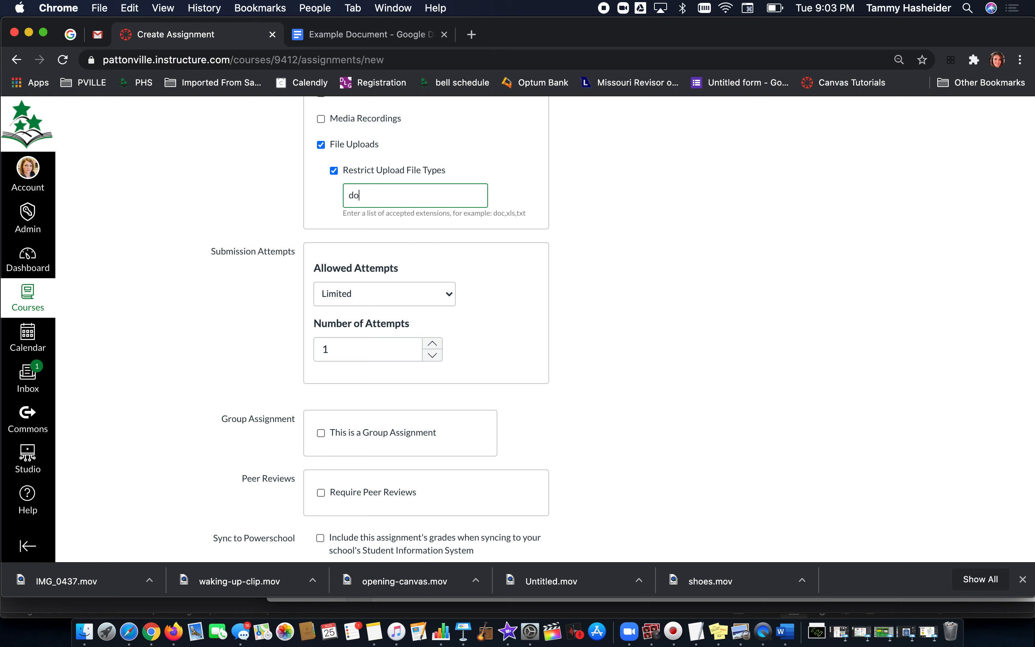
{"action": "type", "text": "cx, pdf"}
Step: Clear the allowed file extensions and turn off the upload file type restriction
{"action": "left_click", "coordinate": [390, 195]}
{"action": "left_click_drag", "start_coordinate": [391, 195], "coordinate": [329, 198]}
{"action": "key", "text": "BackSpace"}
{"action": "left_click", "coordinate": [333, 171]}
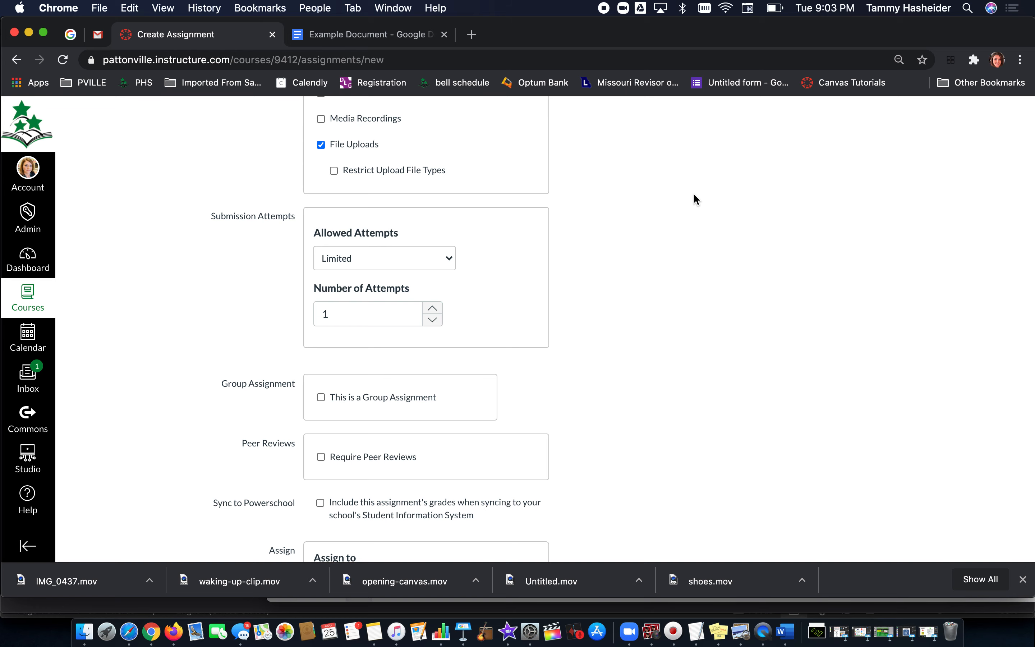
Step: Set the assignment's due date to August 28, 2020, and save and publish it
{"action": "scroll", "coordinate": [696, 199], "scroll_direction": "down", "scroll_amount": 5}
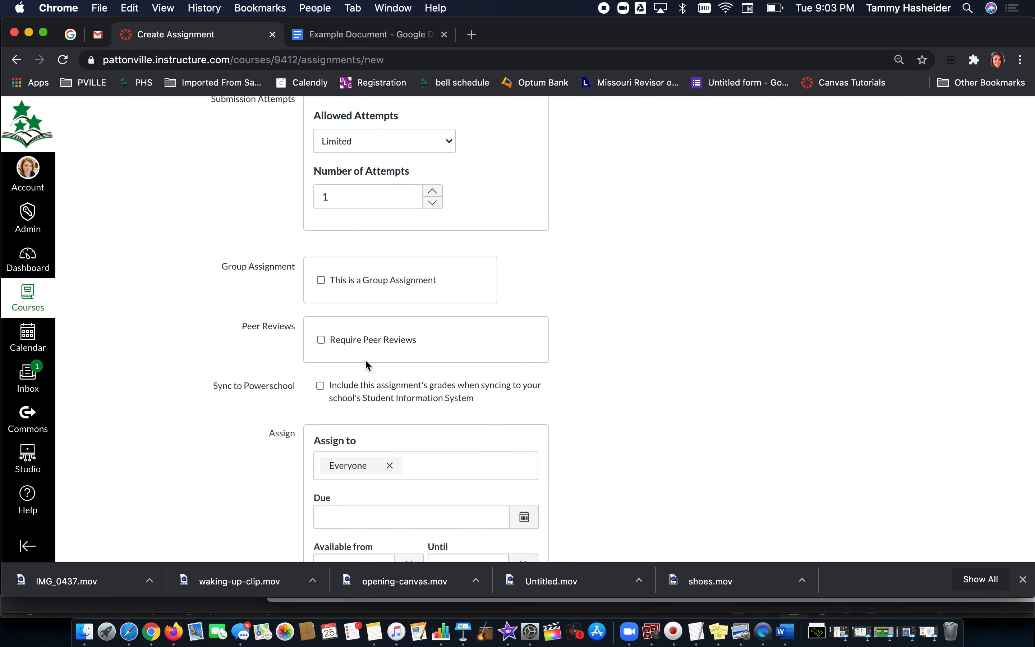
{"action": "scroll", "coordinate": [364, 356], "scroll_direction": "down", "scroll_amount": 3}
{"action": "left_click", "coordinate": [529, 393]}
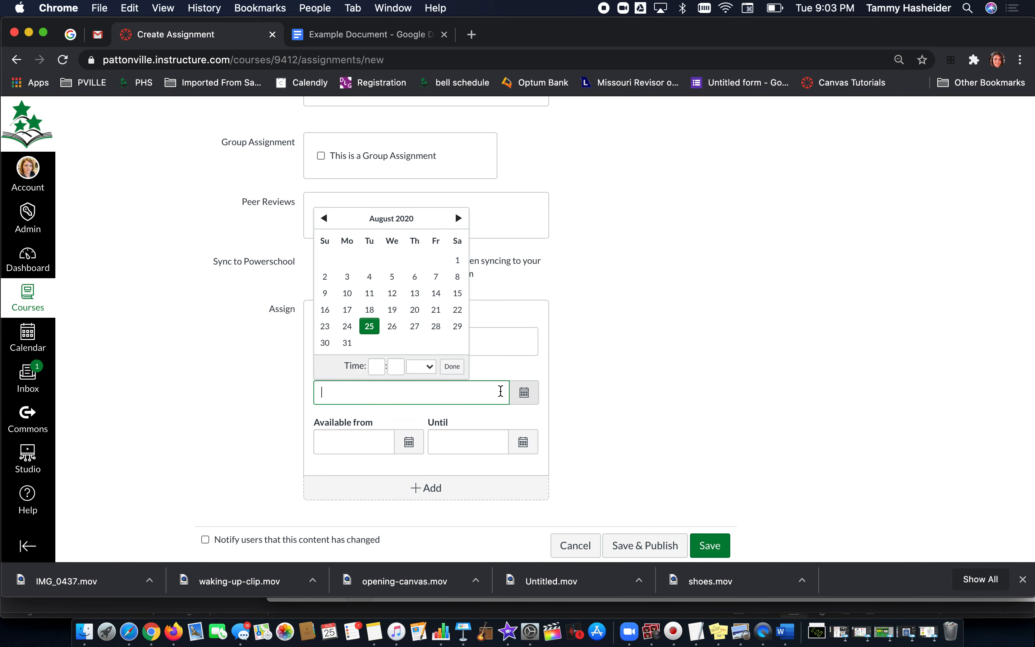
{"action": "left_click", "coordinate": [436, 326]}
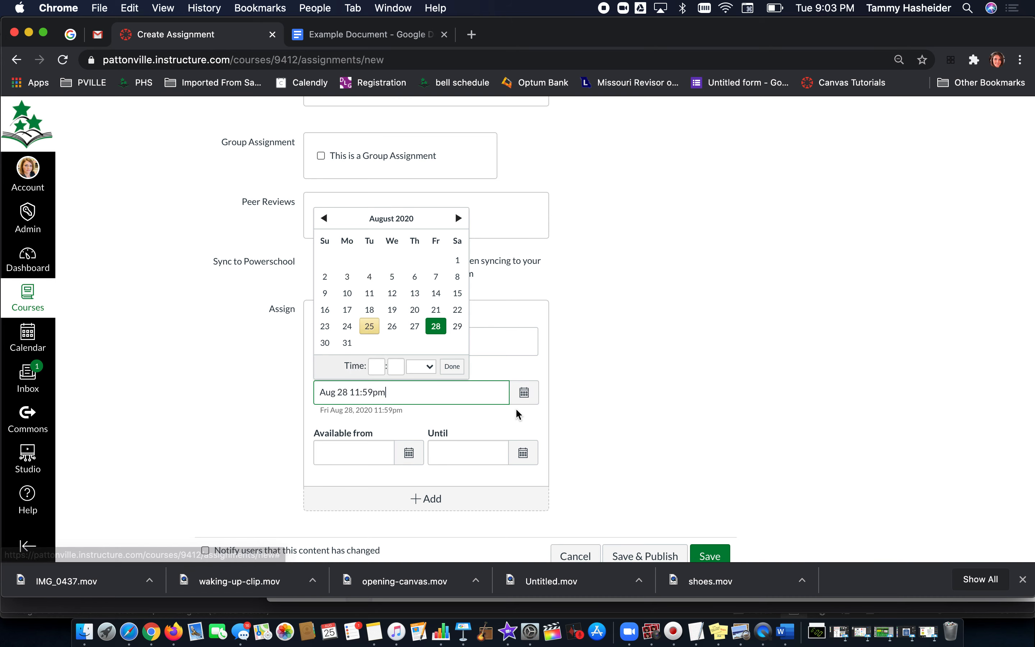
{"action": "scroll", "coordinate": [633, 373], "scroll_direction": "down", "scroll_amount": 1}
{"action": "left_click", "coordinate": [653, 512]}
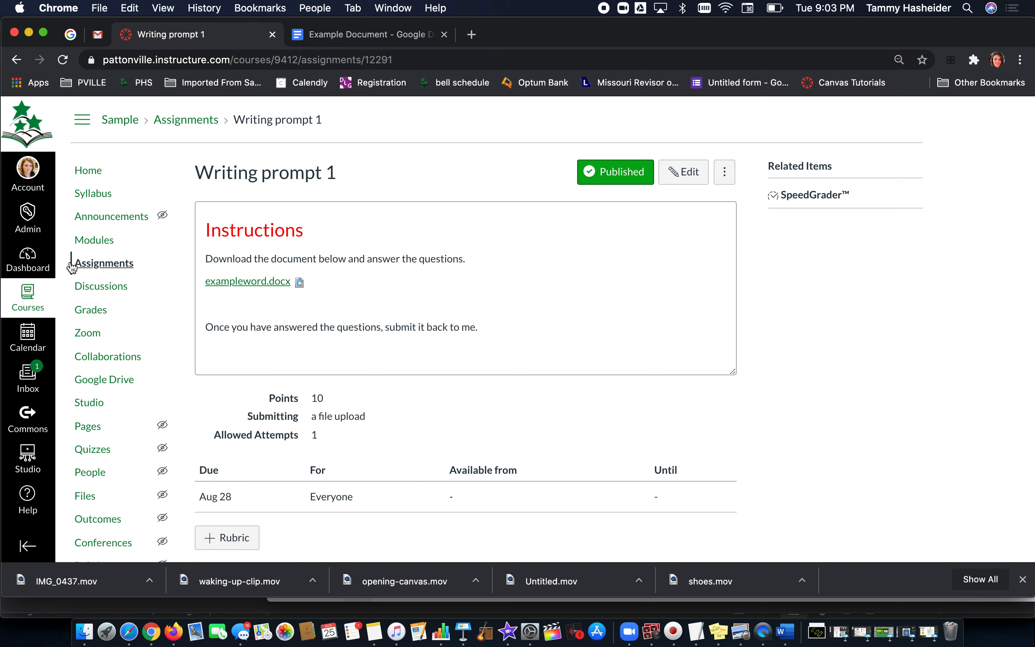
Step: Add the existing assignment Writing prompt 1 to the Unit 2 module without indentation
{"action": "left_click", "coordinate": [97, 241]}
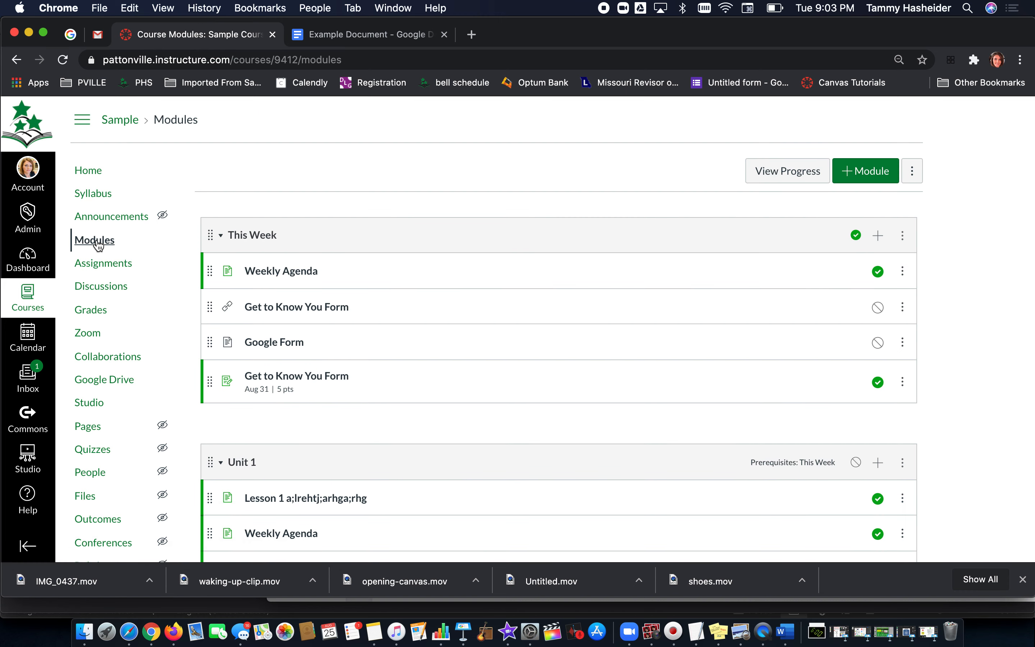
{"action": "scroll", "coordinate": [377, 367], "scroll_direction": "down", "scroll_amount": 3}
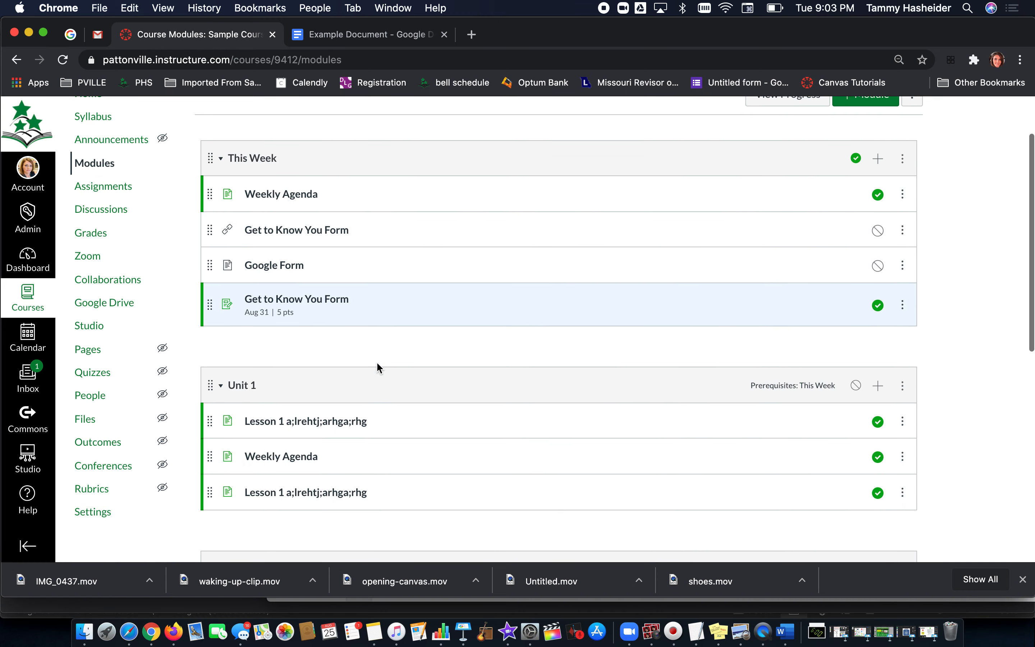
{"action": "scroll", "coordinate": [377, 367], "scroll_direction": "down", "scroll_amount": 10}
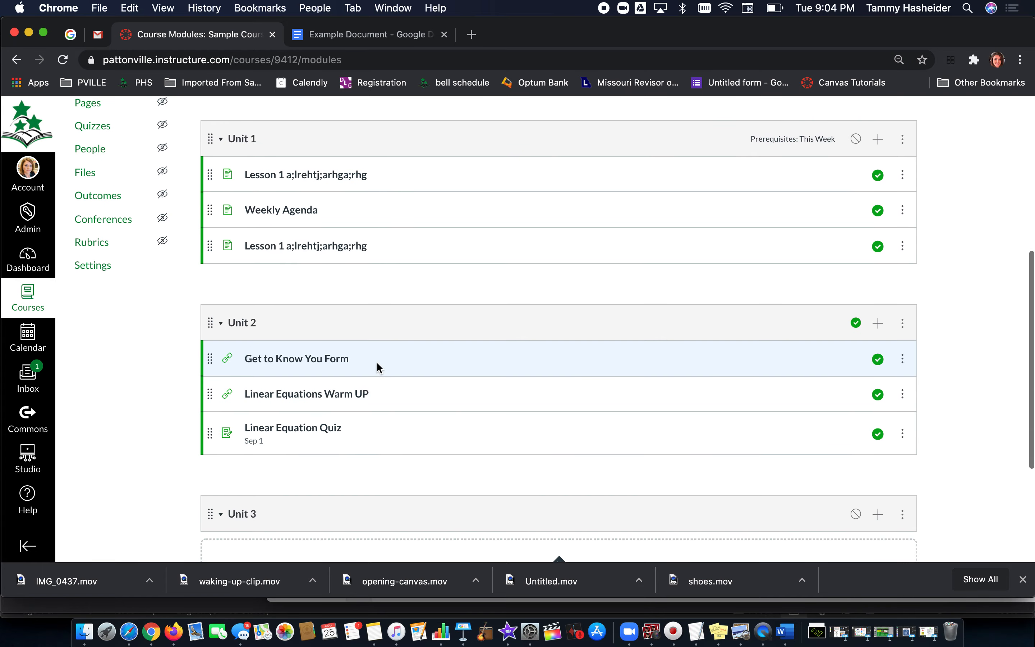
{"action": "scroll", "coordinate": [376, 364], "scroll_direction": "up", "scroll_amount": 3}
{"action": "scroll", "coordinate": [376, 364], "scroll_direction": "down", "scroll_amount": 6}
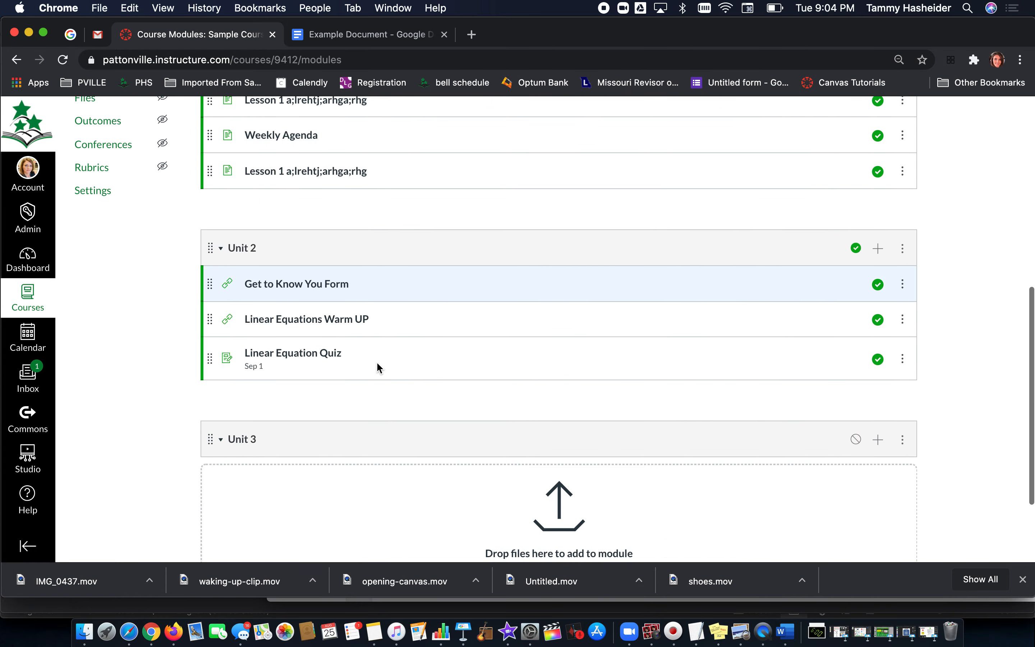
{"action": "left_click", "coordinate": [877, 248]}
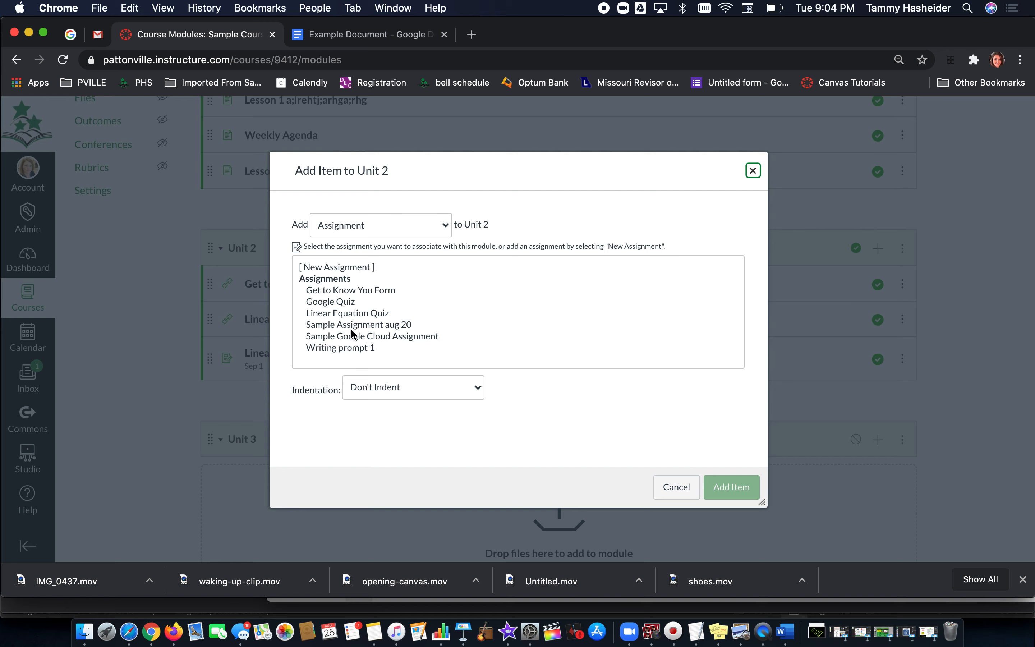
{"action": "left_click", "coordinate": [349, 350]}
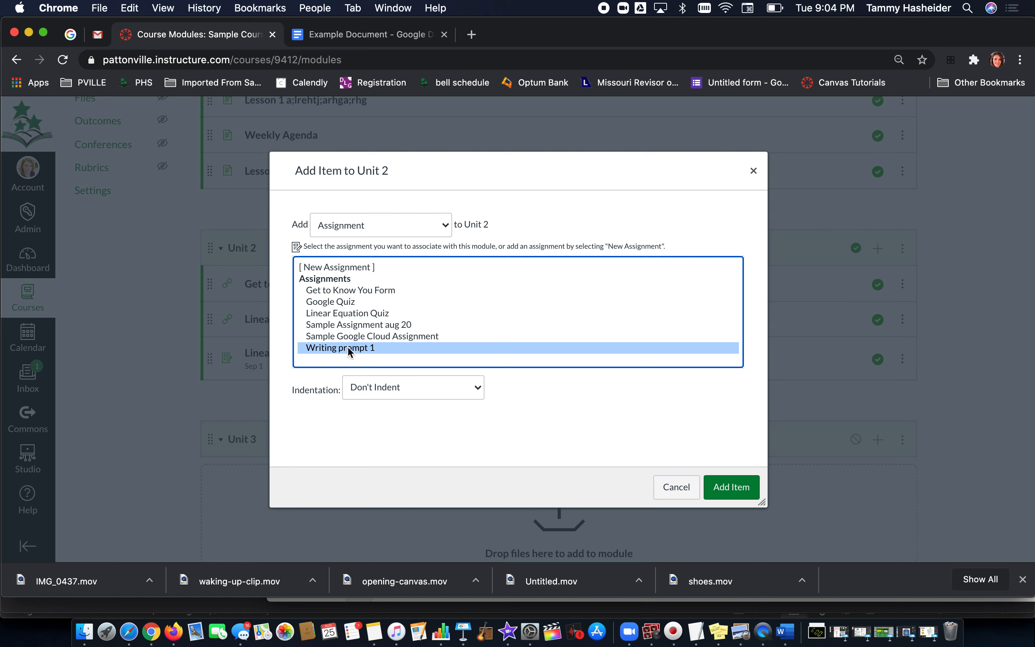
{"action": "left_click", "coordinate": [744, 491]}
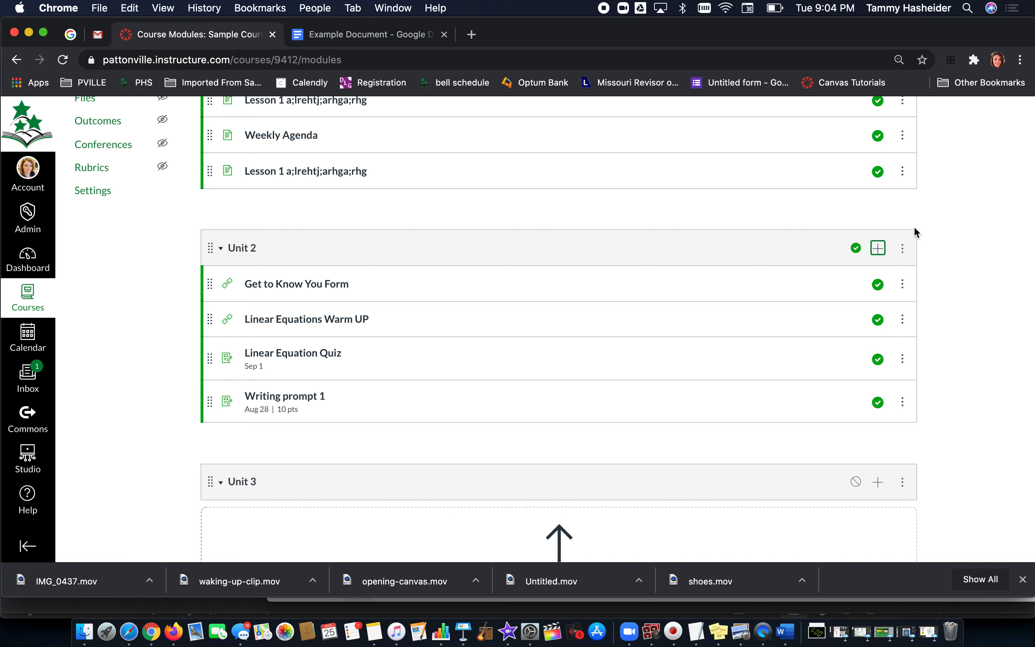
{"action": "left_click", "coordinate": [856, 249]}
Step: Switch to the student's browser window and open Writing prompt 1 from the course's Unit 2 module
{"action": "key", "text": "ctrl+Right"}
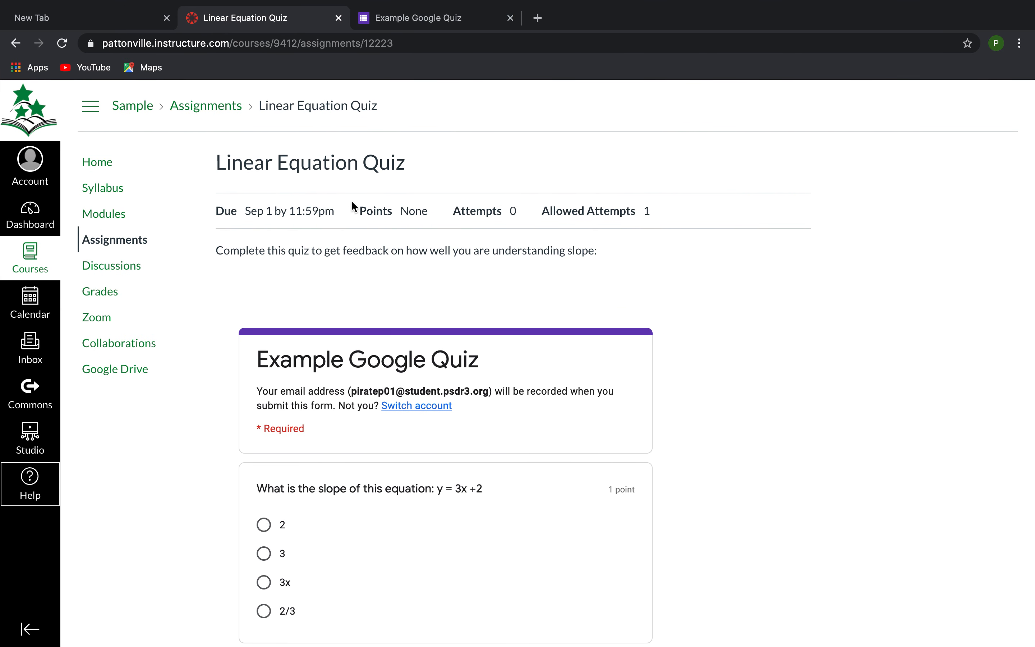
{"action": "left_click", "coordinate": [98, 166]}
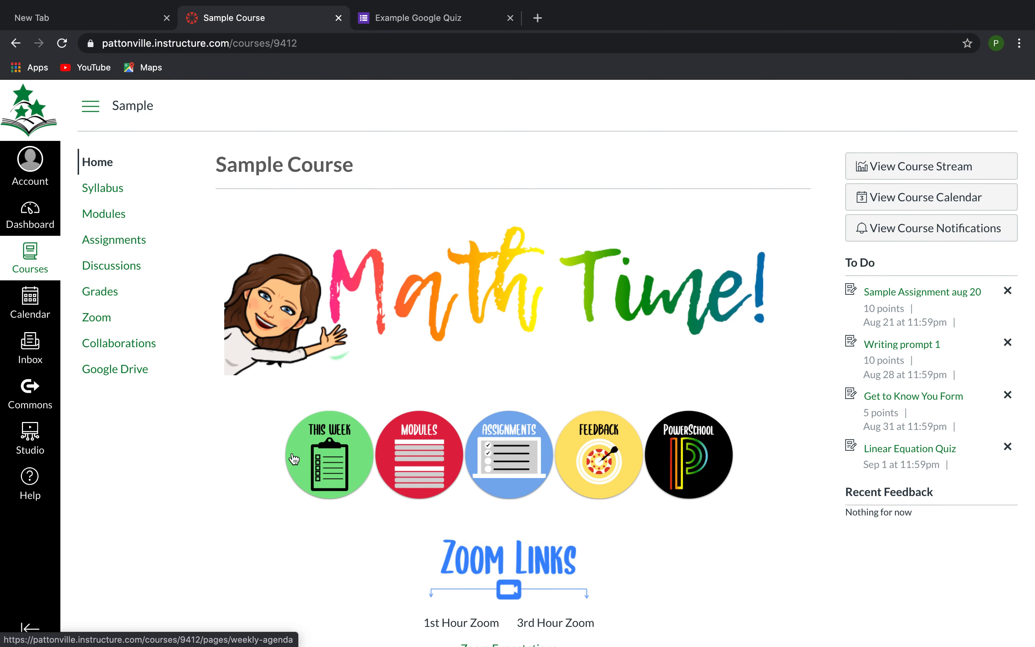
{"action": "scroll", "coordinate": [294, 459], "scroll_direction": "down", "scroll_amount": 2}
{"action": "left_click", "coordinate": [425, 395]}
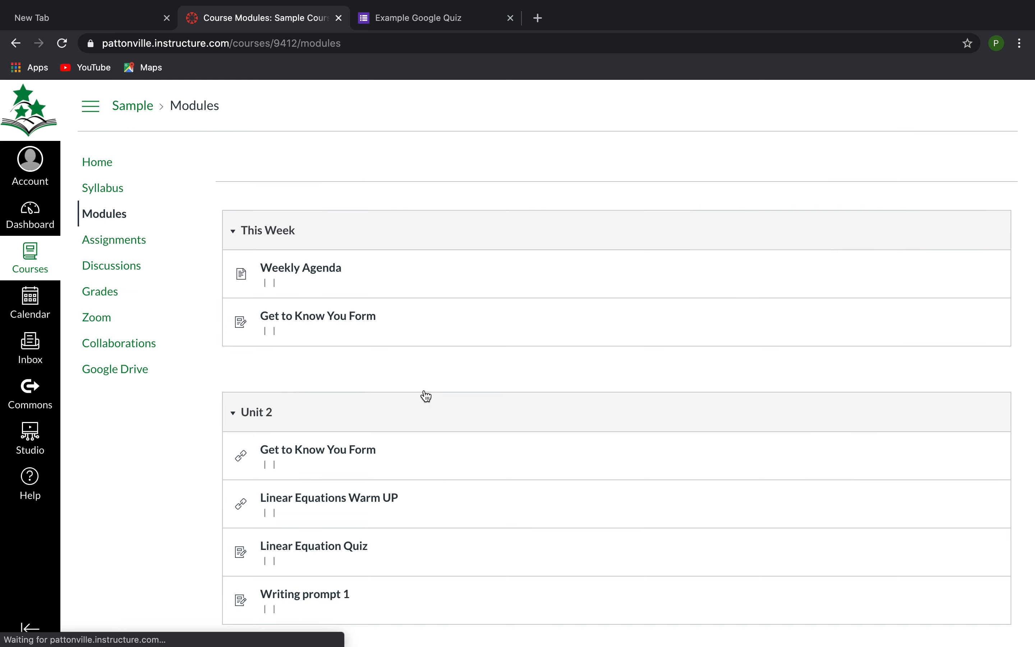
{"action": "scroll", "coordinate": [423, 396], "scroll_direction": "down", "scroll_amount": 2}
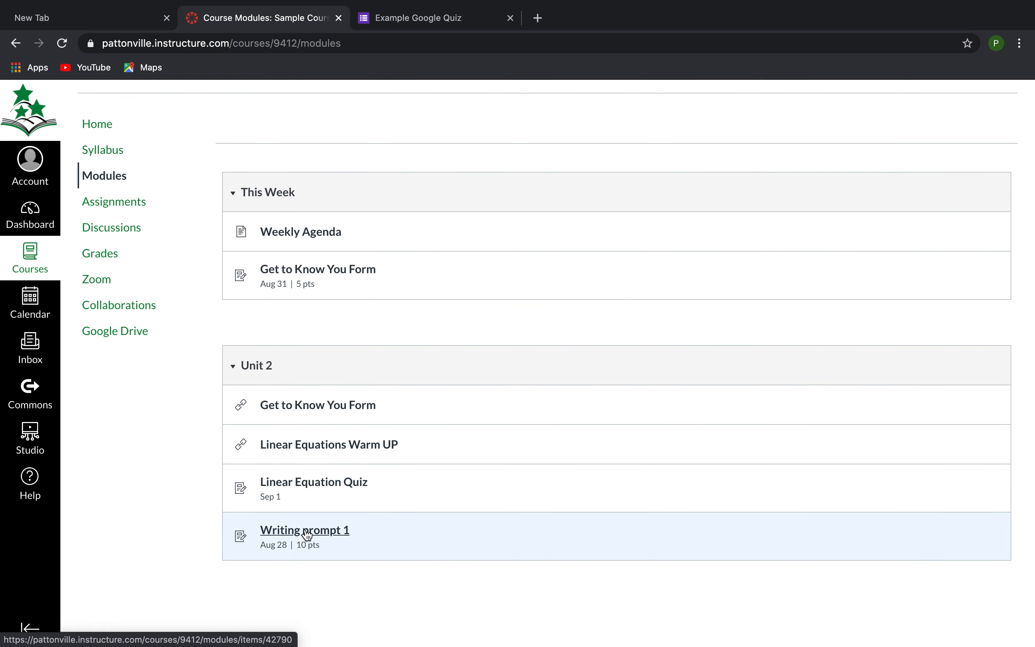
{"action": "left_click", "coordinate": [306, 534]}
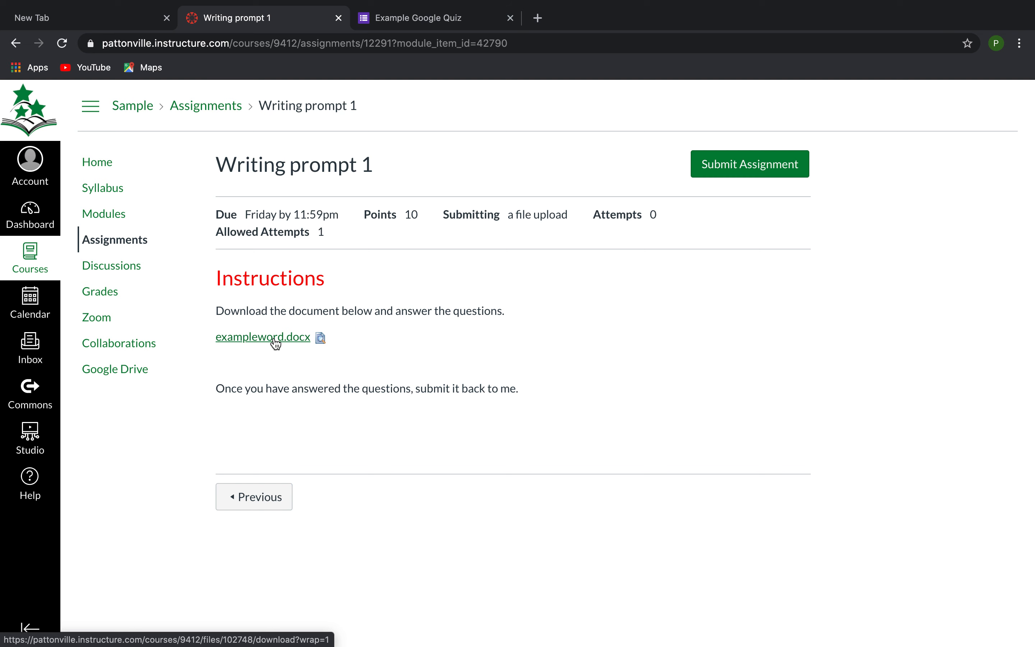
Step: Preview the attached exampleword.docx within the assignment instructions and download the document
{"action": "left_click", "coordinate": [321, 339]}
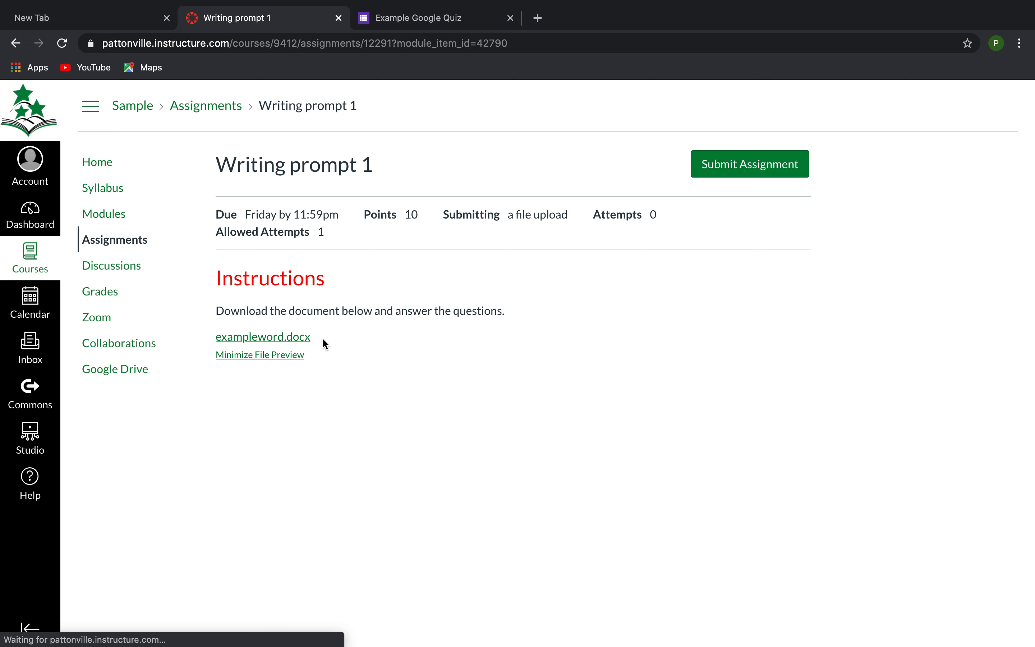
{"action": "scroll", "coordinate": [289, 441], "scroll_direction": "down", "scroll_amount": 6}
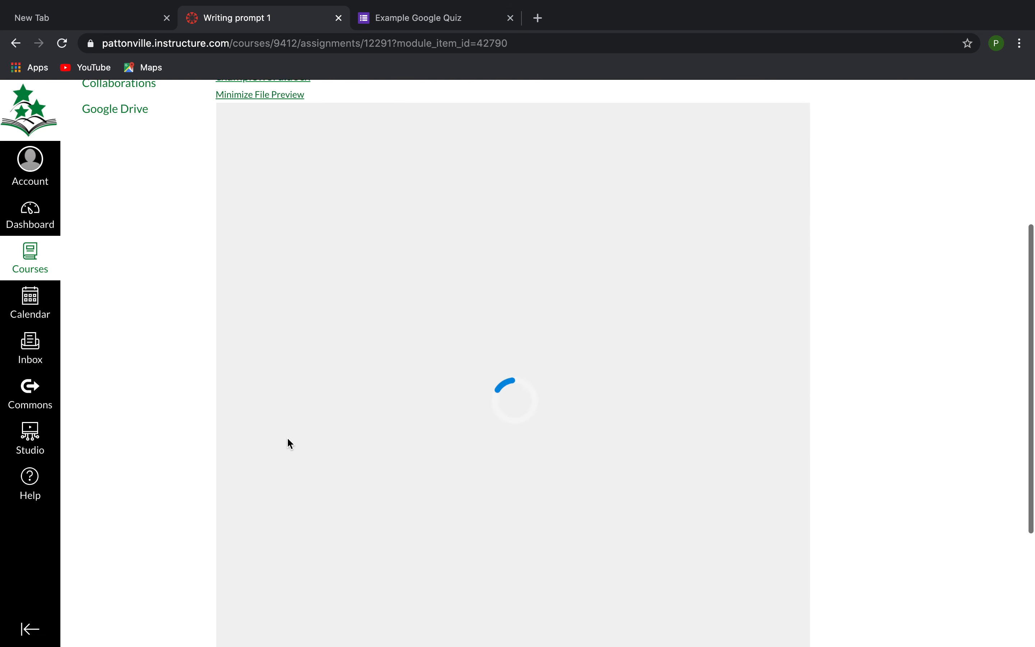
{"action": "scroll", "coordinate": [287, 436], "scroll_direction": "up", "scroll_amount": 3}
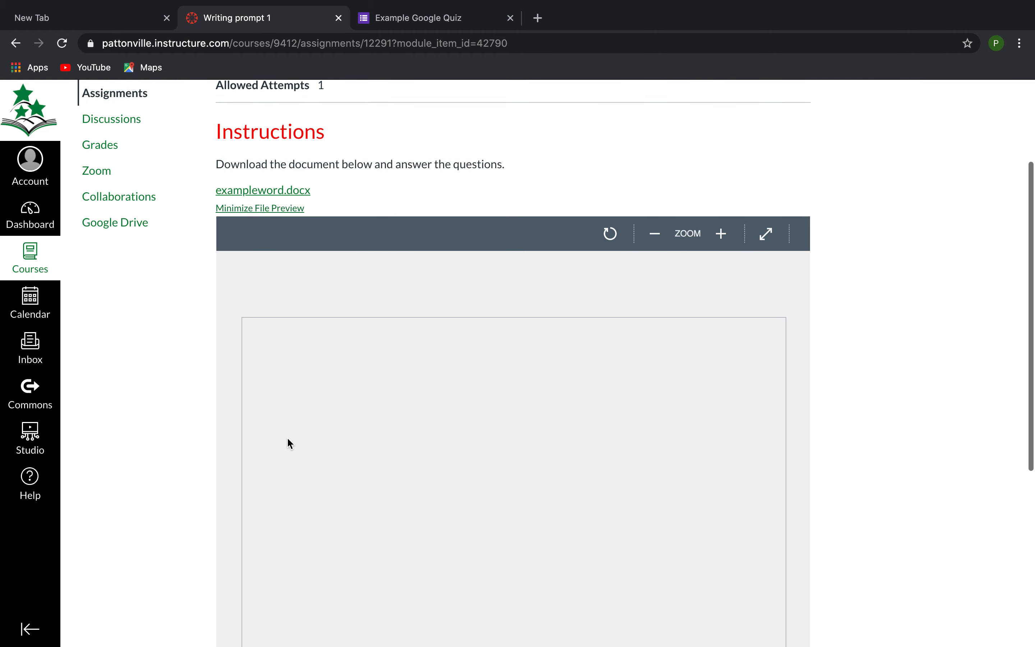
{"action": "scroll", "coordinate": [287, 437], "scroll_direction": "down", "scroll_amount": 3}
{"action": "scroll", "coordinate": [287, 436], "scroll_direction": "up", "scroll_amount": 3}
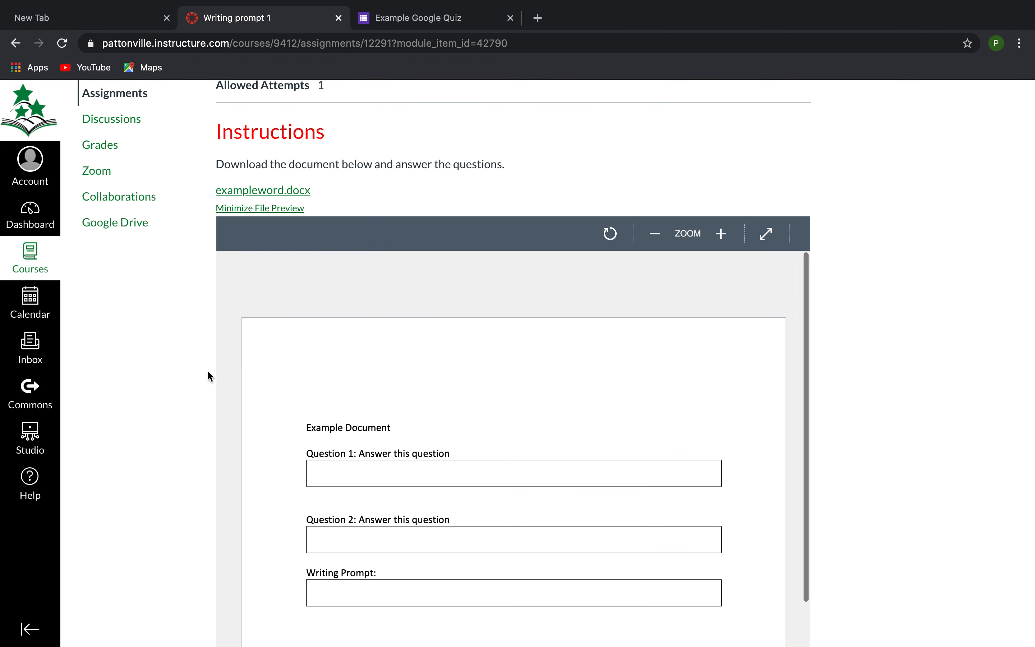
{"action": "scroll", "coordinate": [208, 371], "scroll_direction": "up", "scroll_amount": 2}
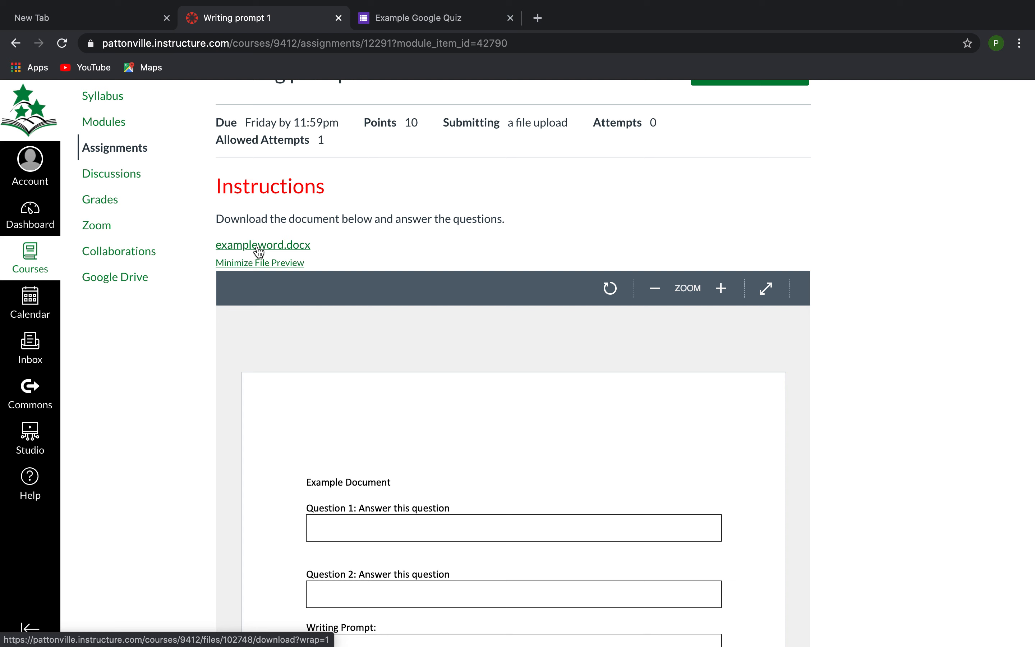
{"action": "left_click", "coordinate": [259, 248]}
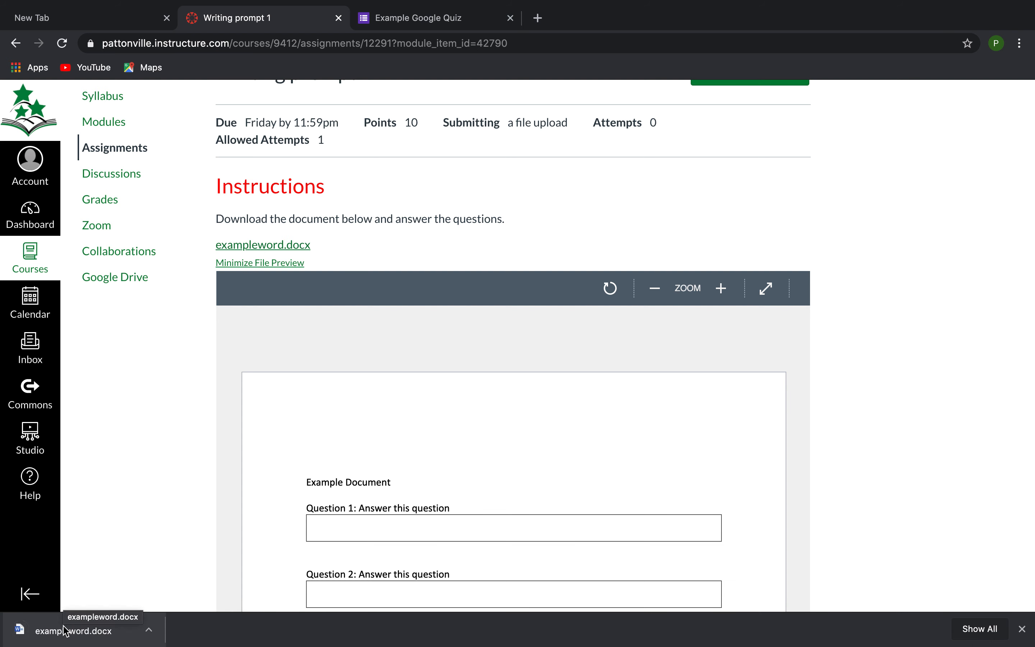
Step: Open the file-upload submission for Writing prompt 1, browse the Downloads folder for the file, and cancel without submitting
{"action": "scroll", "coordinate": [513, 385], "scroll_direction": "up", "scroll_amount": 3}
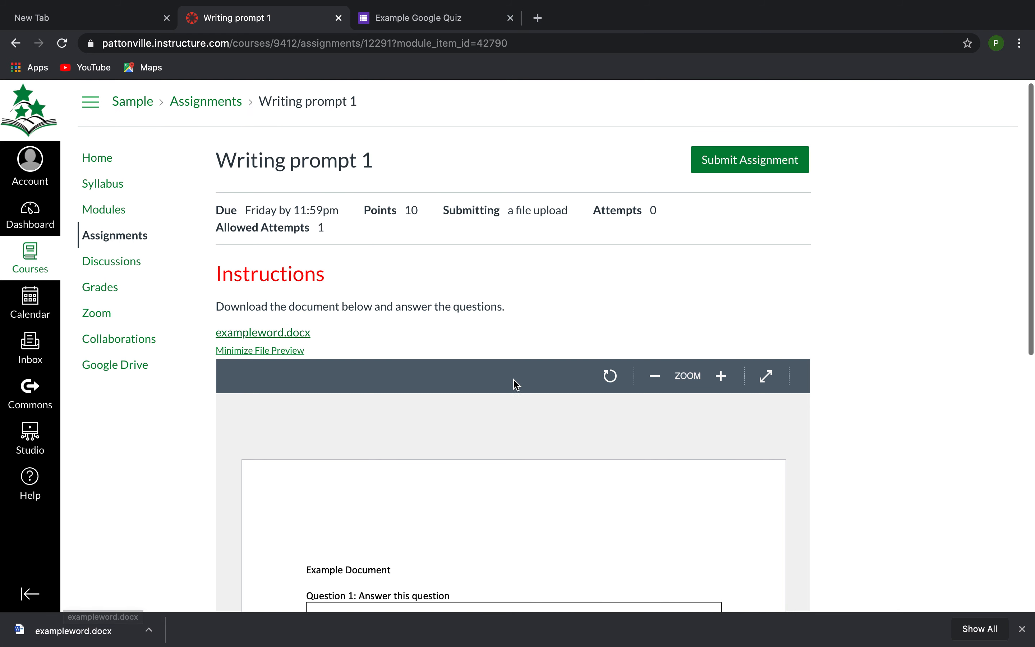
{"action": "left_click", "coordinate": [740, 165]}
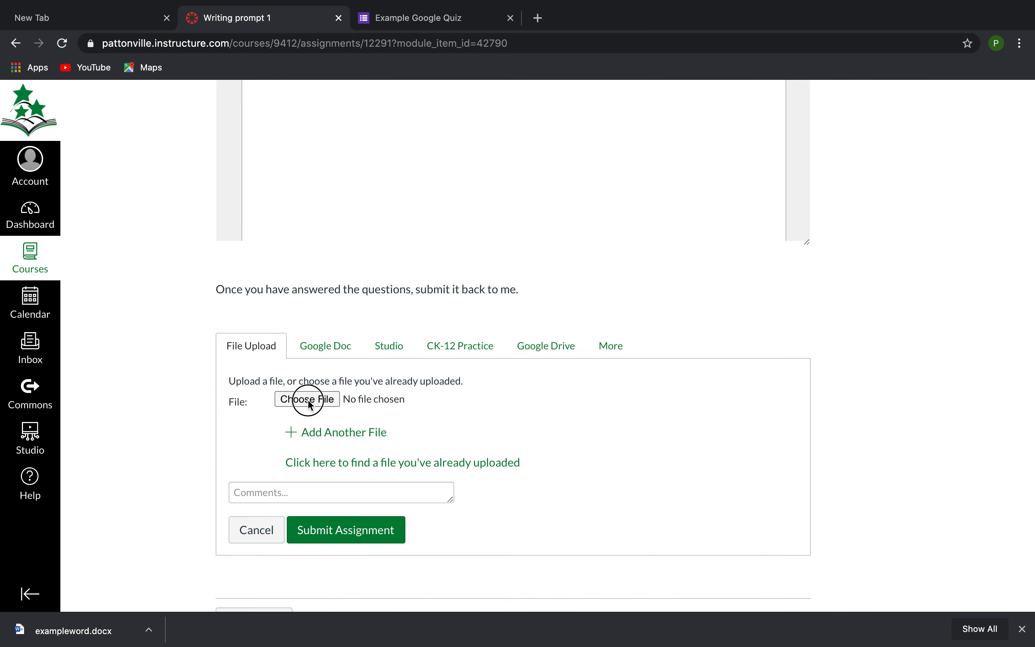
{"action": "left_click", "coordinate": [309, 399]}
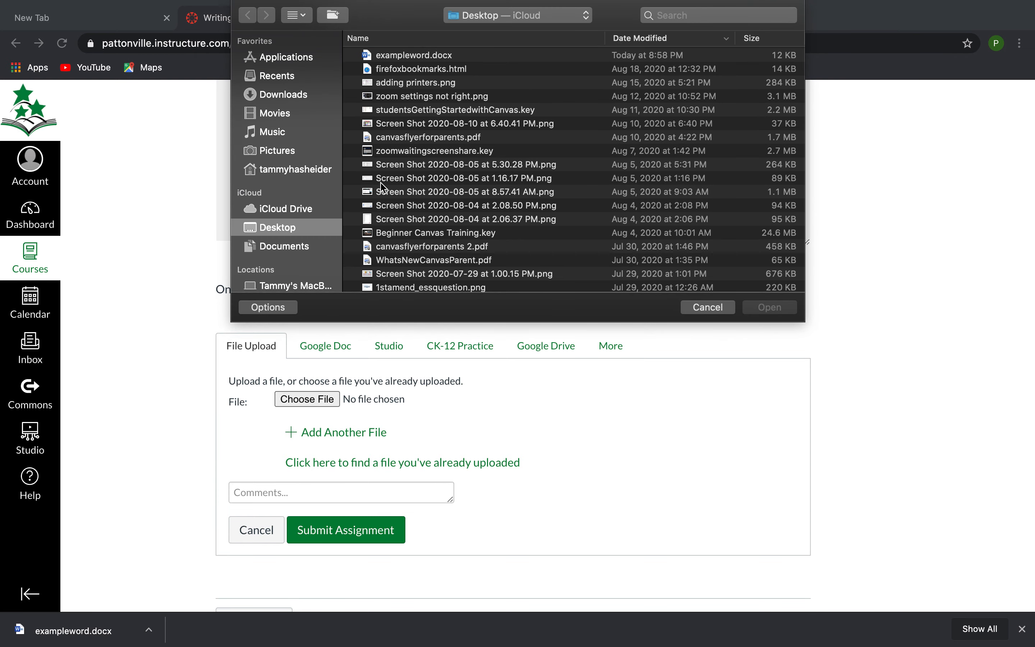
{"action": "left_click", "coordinate": [301, 98]}
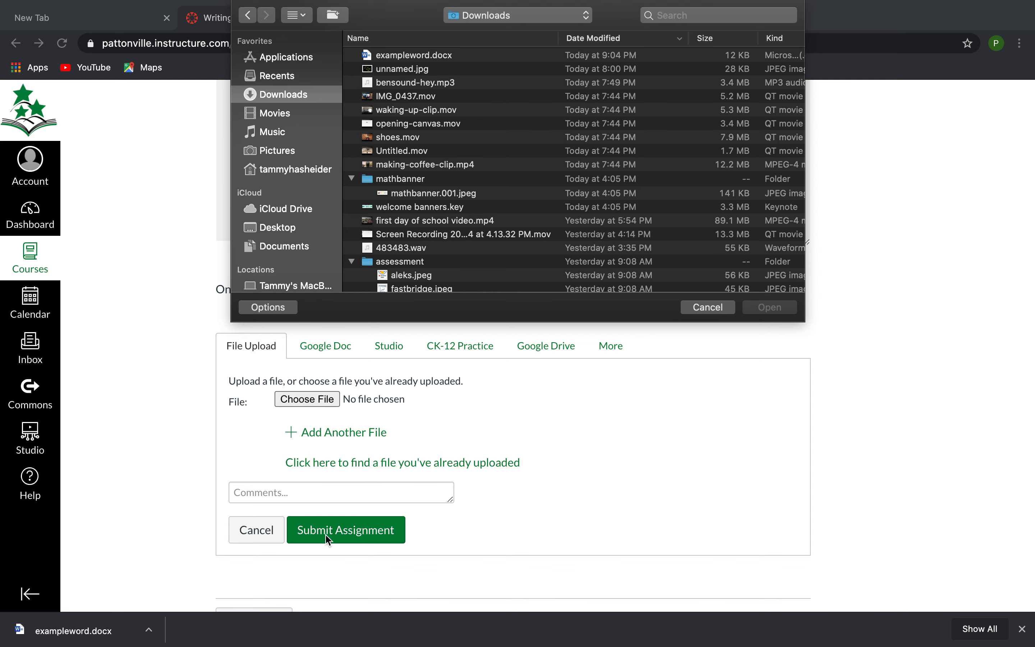
{"action": "left_click", "coordinate": [697, 307]}
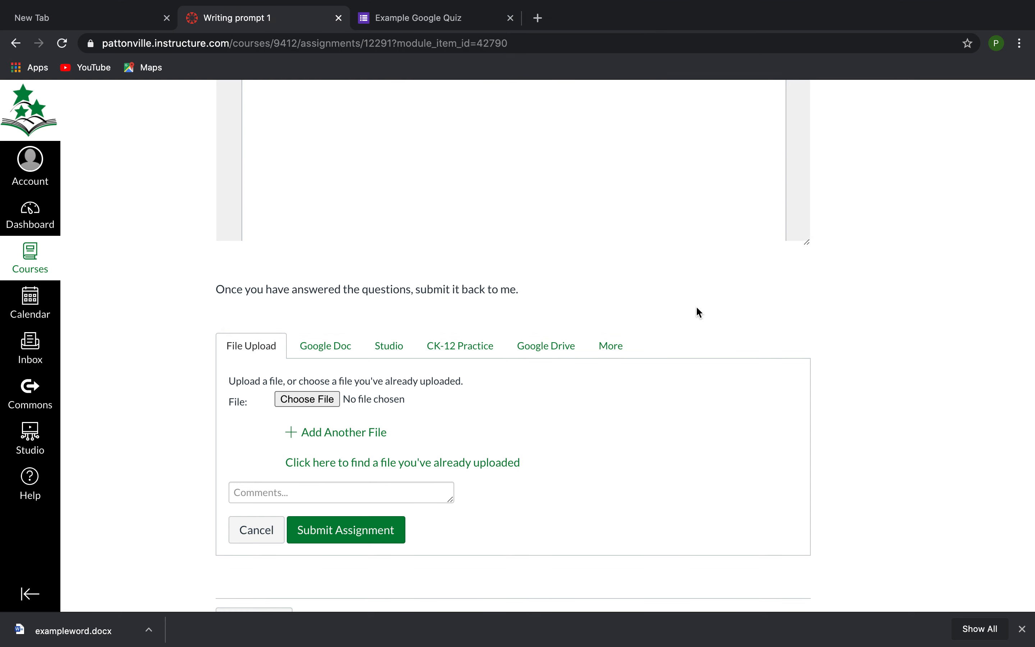
{"action": "left_click", "coordinate": [259, 531]}
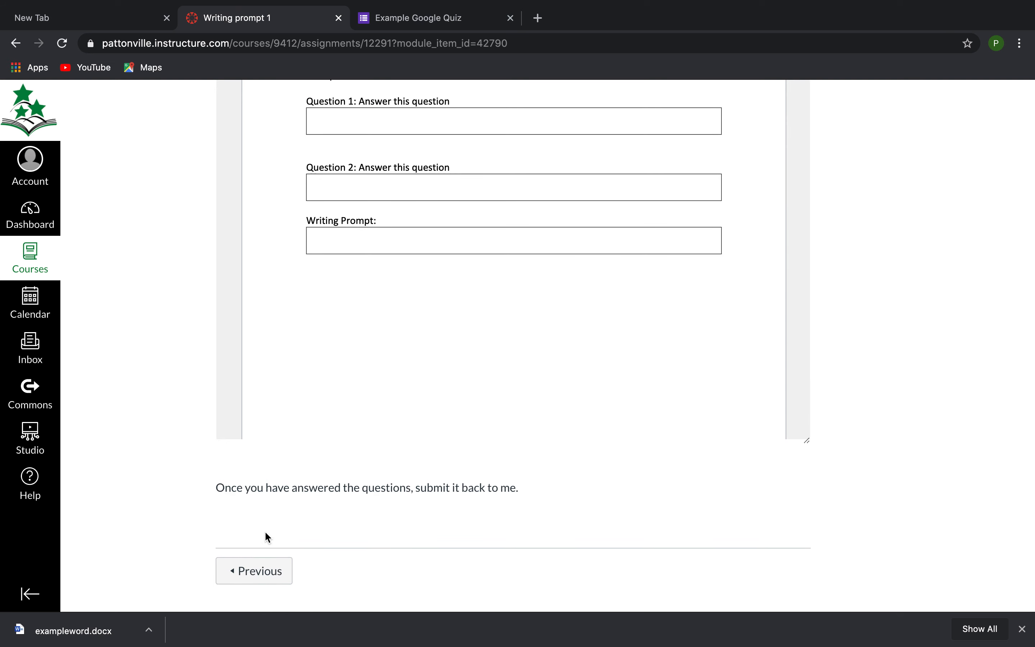
{"action": "scroll", "coordinate": [507, 308], "scroll_direction": "up", "scroll_amount": 10}
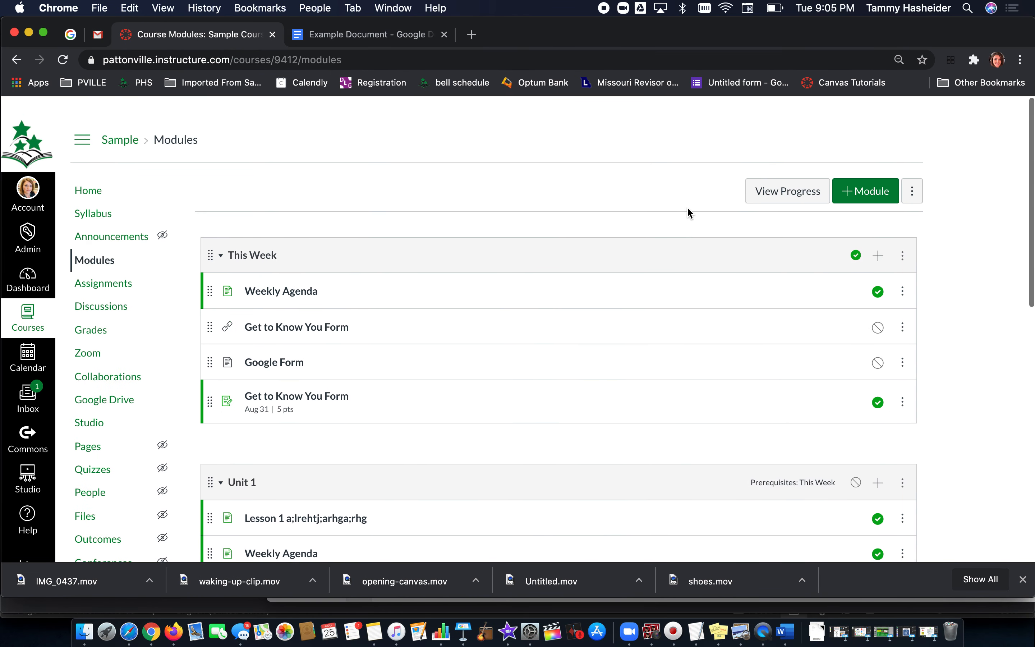
Step: Switch to the teacher's Example Document in Google Docs and examine its question and writing prompt answer boxes
{"action": "scroll", "coordinate": [686, 206], "scroll_direction": "down", "scroll_amount": 1}
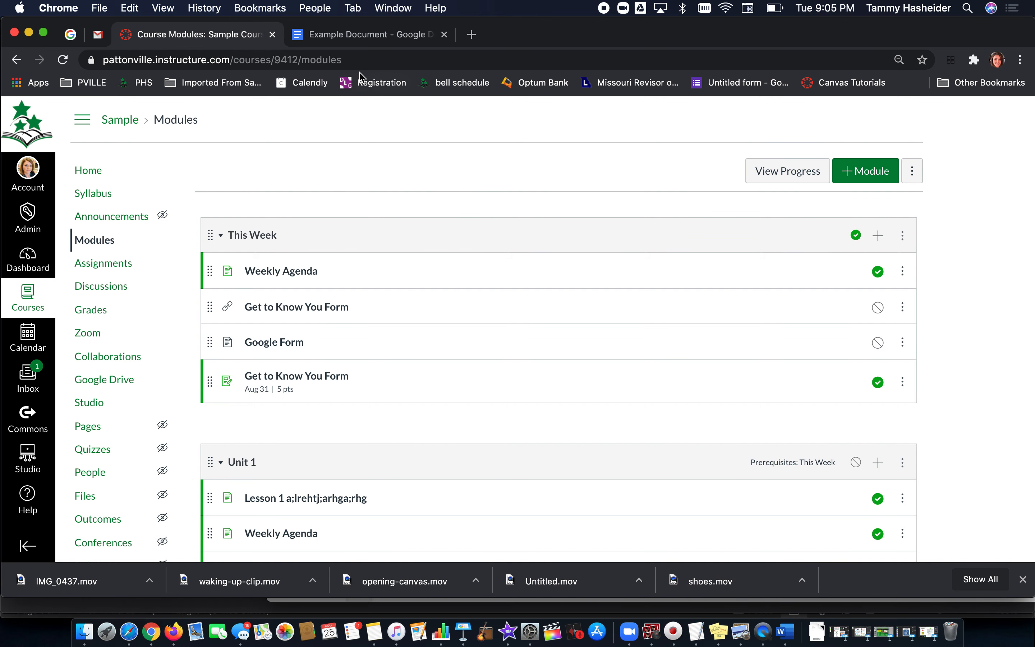
{"action": "left_click", "coordinate": [347, 41]}
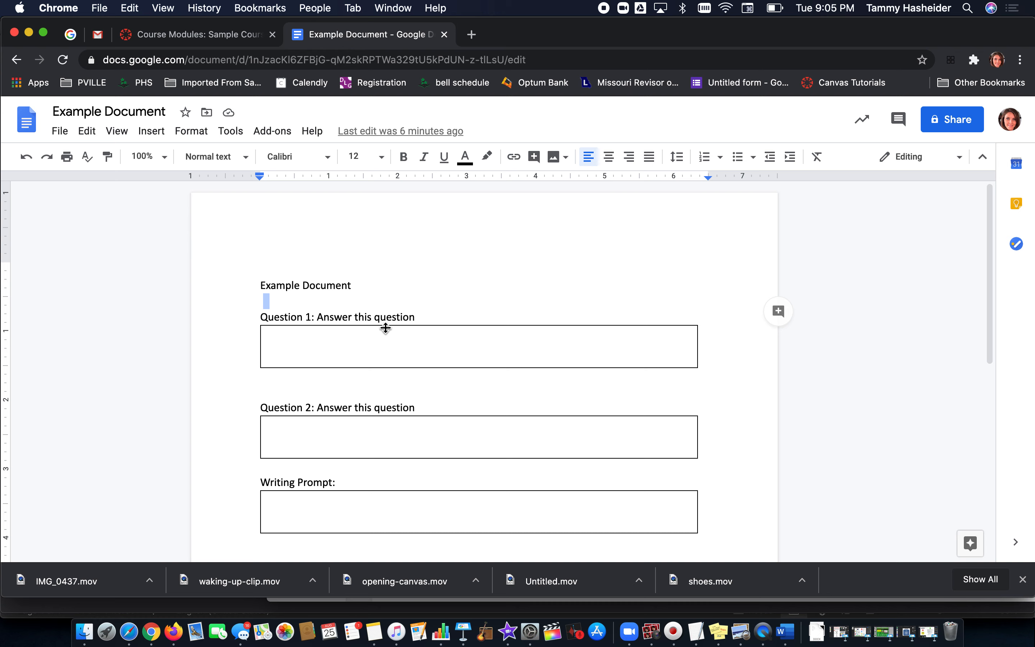
{"action": "scroll", "coordinate": [385, 328], "scroll_direction": "down", "scroll_amount": 3}
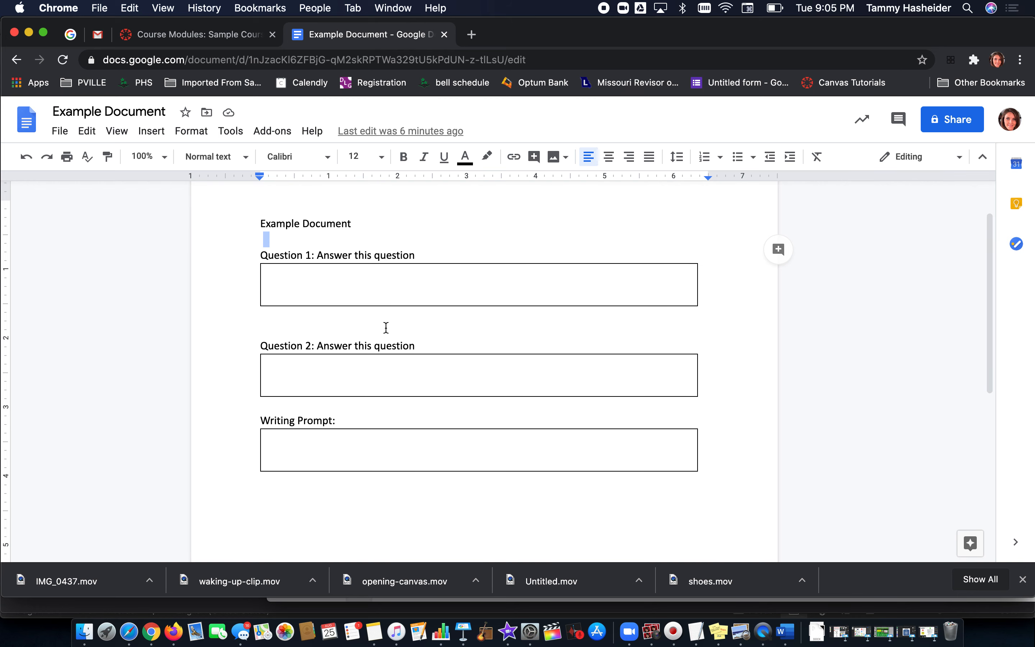
{"action": "left_click", "coordinate": [359, 332]}
{"action": "scroll", "coordinate": [359, 333], "scroll_direction": "up", "scroll_amount": 3}
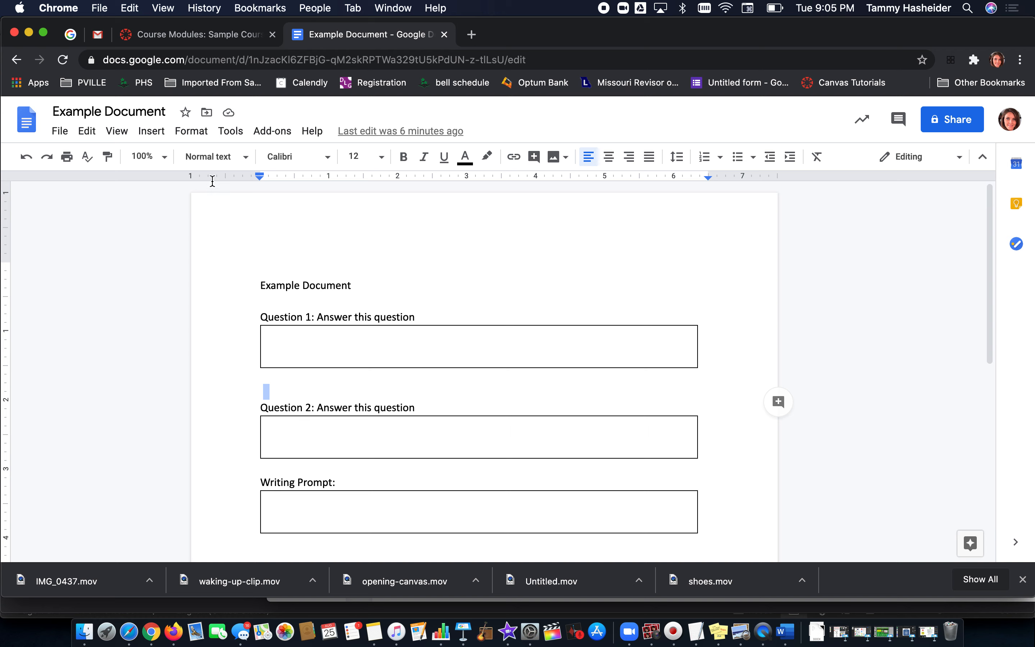
{"action": "left_click", "coordinate": [290, 352]}
{"action": "left_click", "coordinate": [293, 434]}
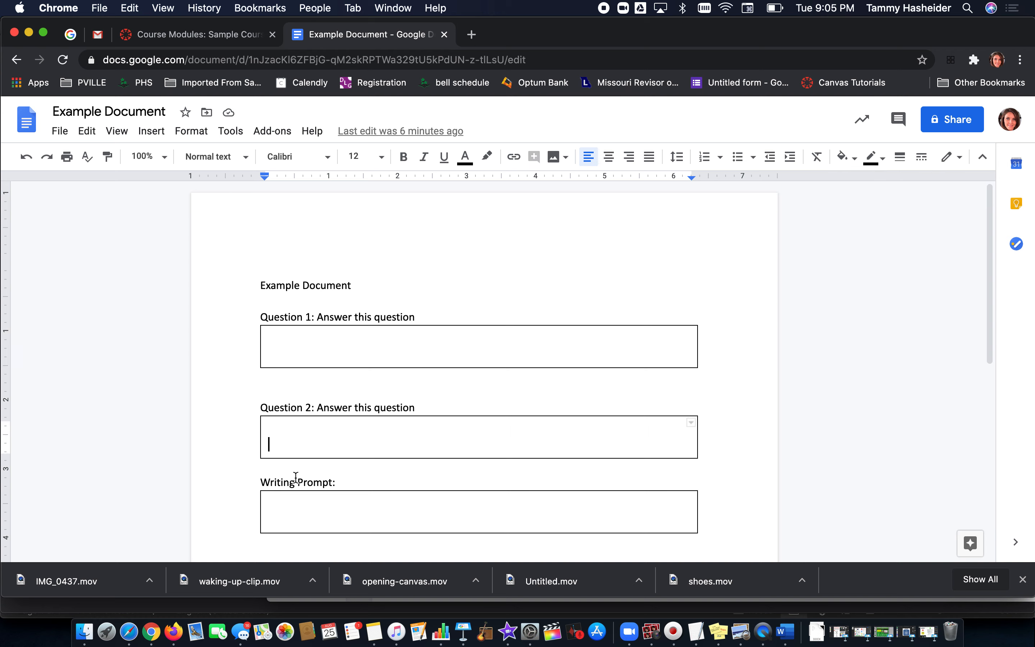
{"action": "left_click", "coordinate": [295, 507]}
{"action": "left_click", "coordinate": [329, 252]}
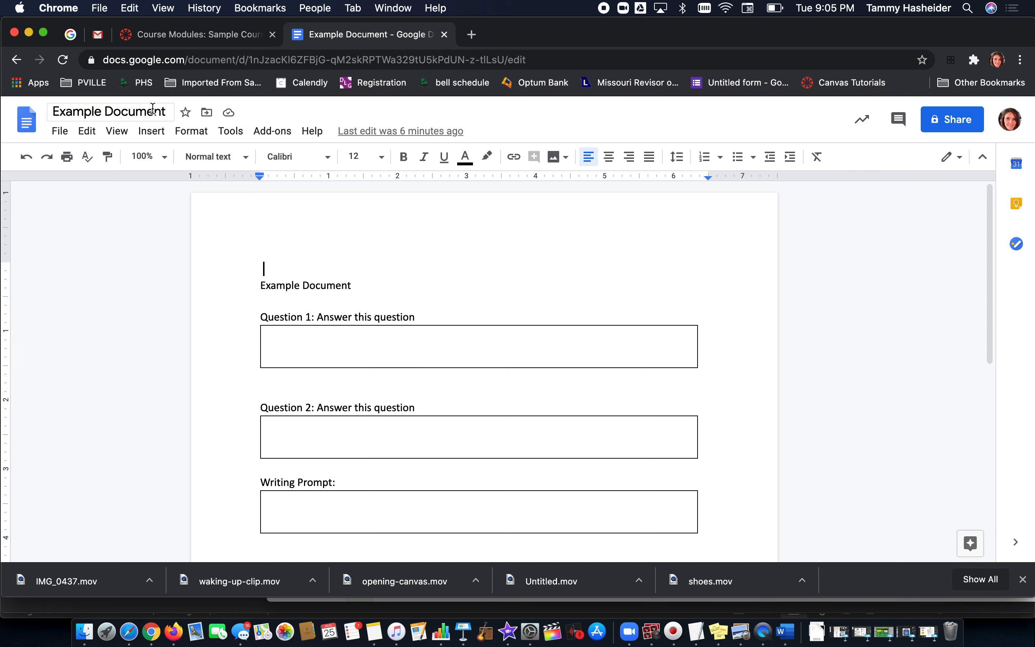
Step: Return to the Canvas course and create a new assignment named Writing Prompt 2
{"action": "left_click", "coordinate": [158, 34]}
{"action": "scroll", "coordinate": [398, 387], "scroll_direction": "down", "scroll_amount": 10}
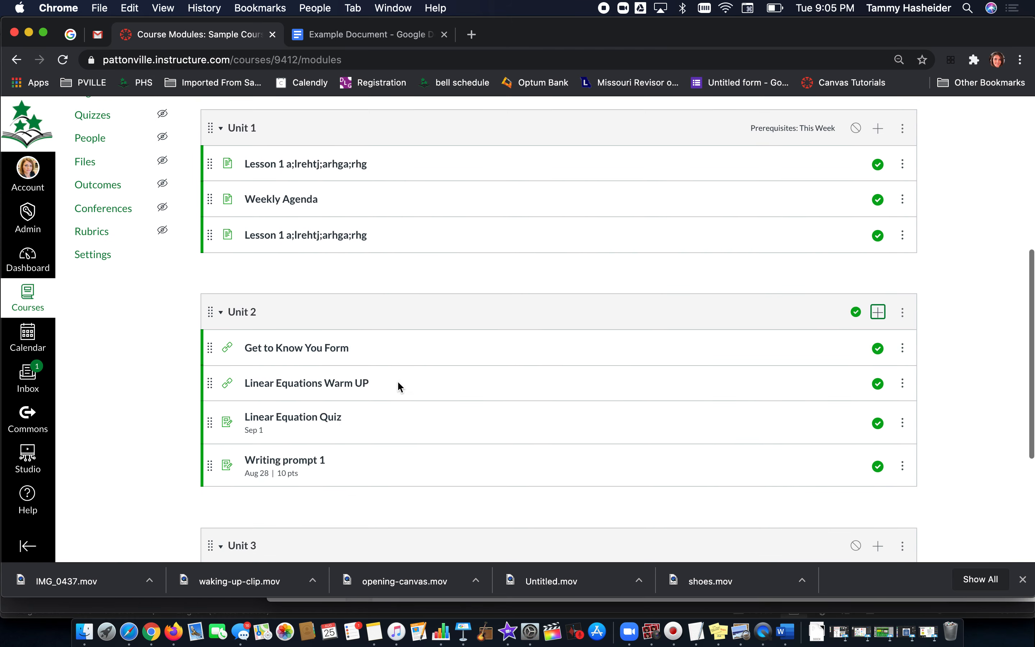
{"action": "scroll", "coordinate": [399, 387], "scroll_direction": "up", "scroll_amount": 10}
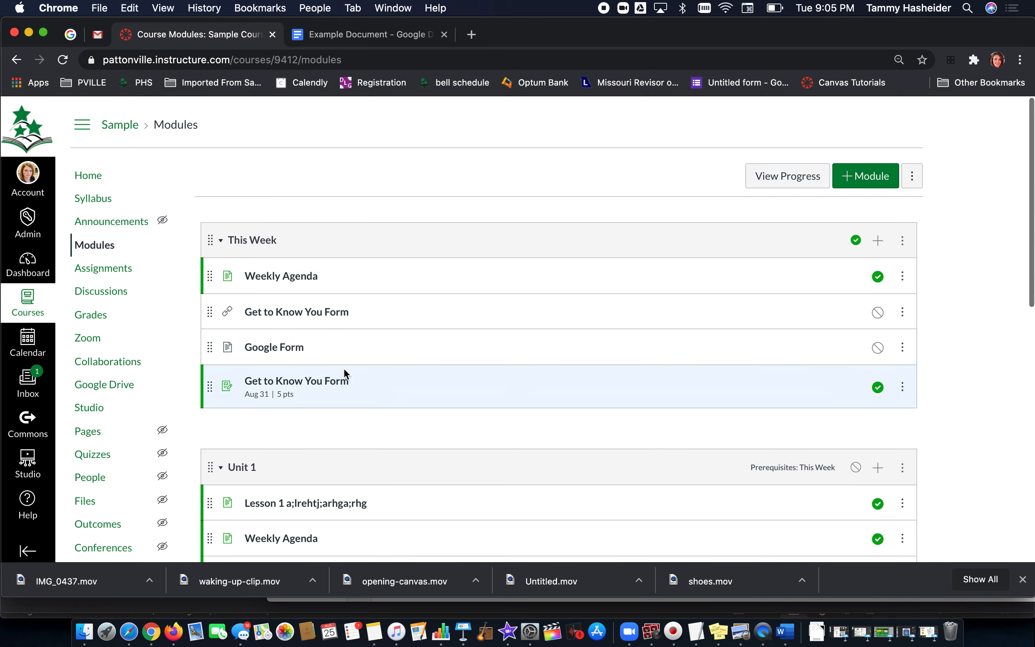
{"action": "left_click", "coordinate": [102, 269]}
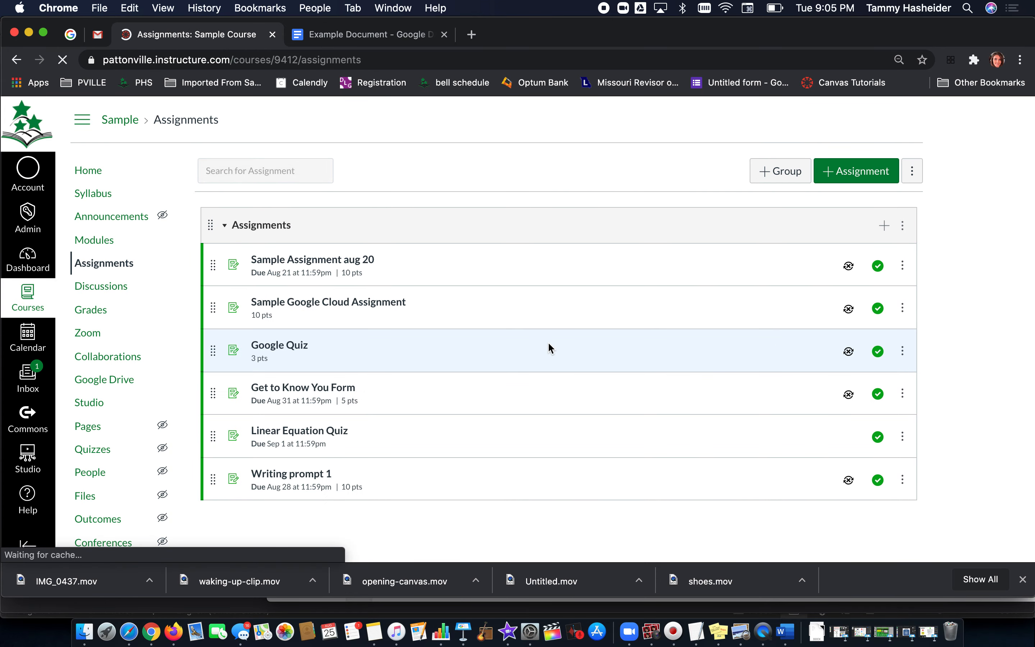
{"action": "left_click", "coordinate": [845, 176]}
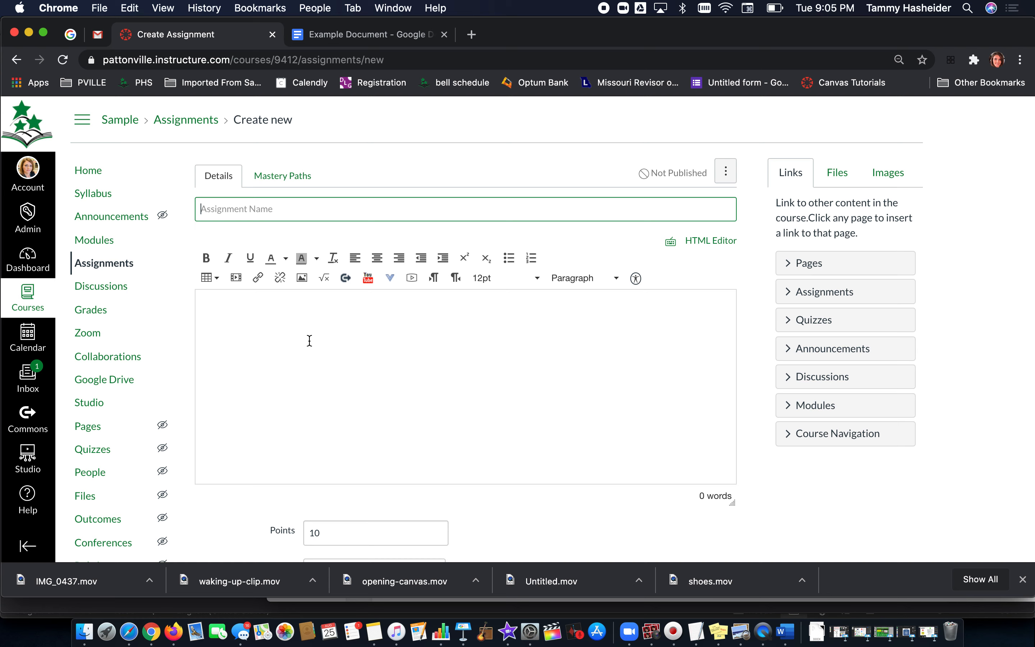
{"action": "left_click", "coordinate": [284, 212]}
{"action": "type", "text": "Writing Promt"}
Step: Enter the description "Instructions" followed by "Fill out the document and submit when you are done." on a new line
{"action": "left_click", "coordinate": [277, 406]}
{"action": "scroll", "coordinate": [277, 406], "scroll_direction": "down", "scroll_amount": 5}
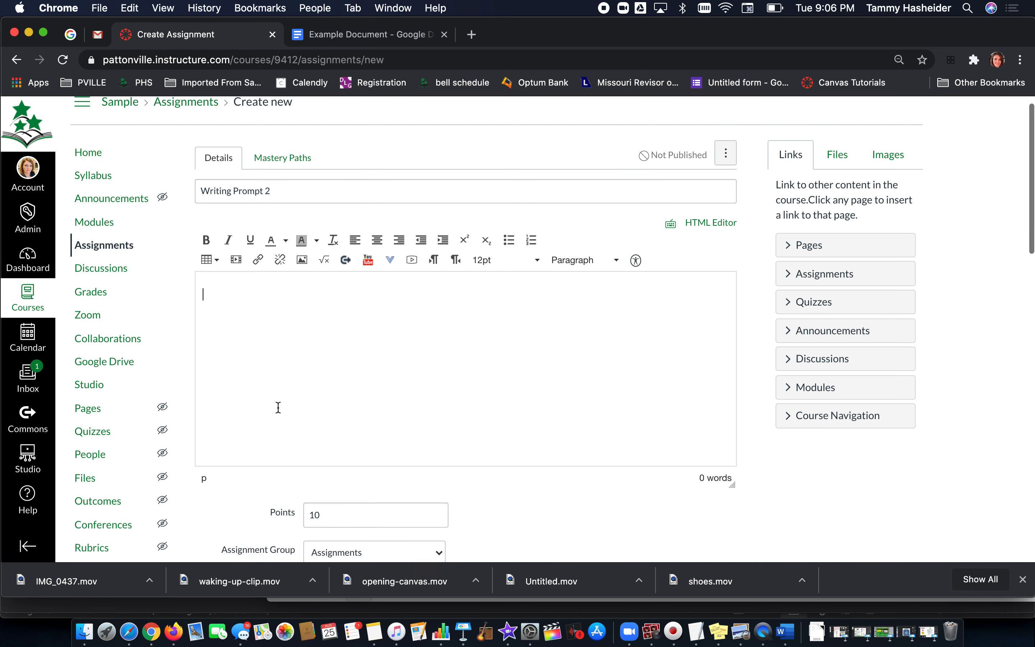
{"action": "scroll", "coordinate": [278, 410], "scroll_direction": "up", "scroll_amount": 2}
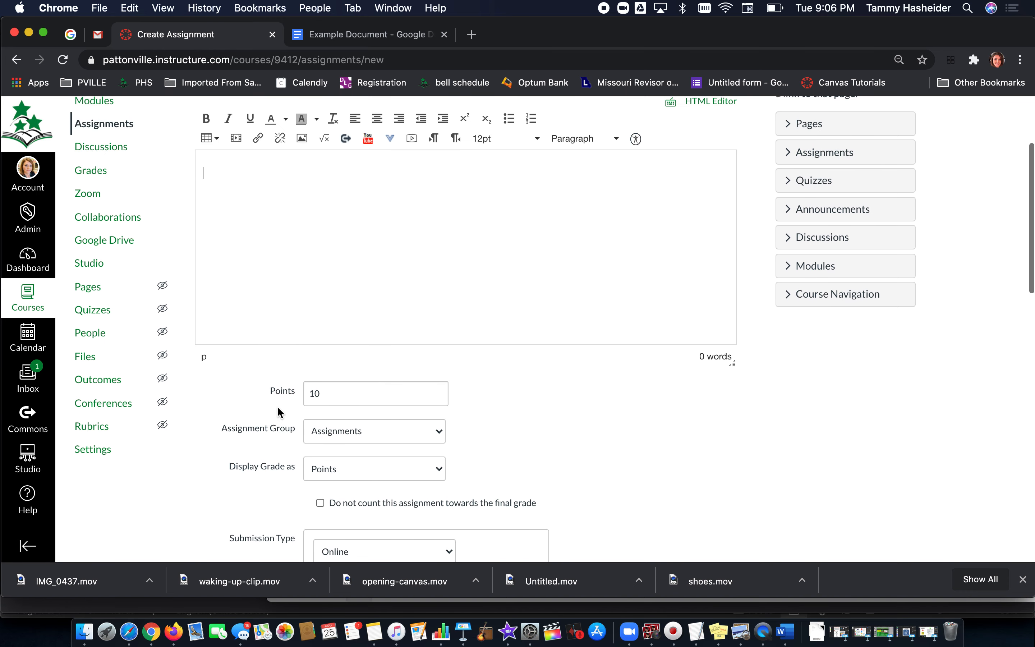
{"action": "type", "text": "Instr"}
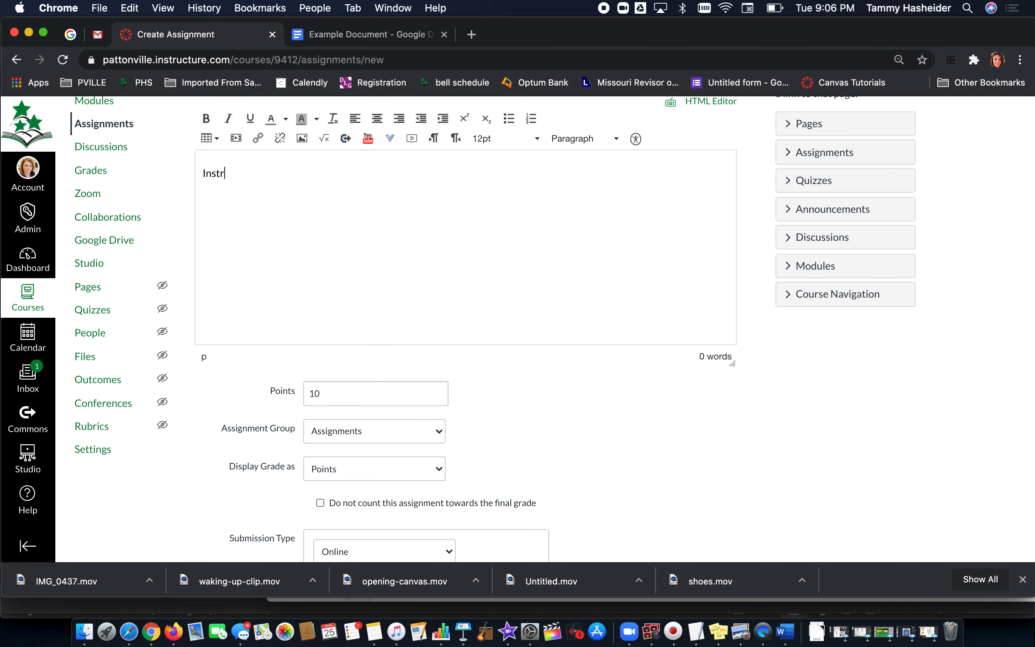
{"action": "type", "text": "uctionFill out the doc"}
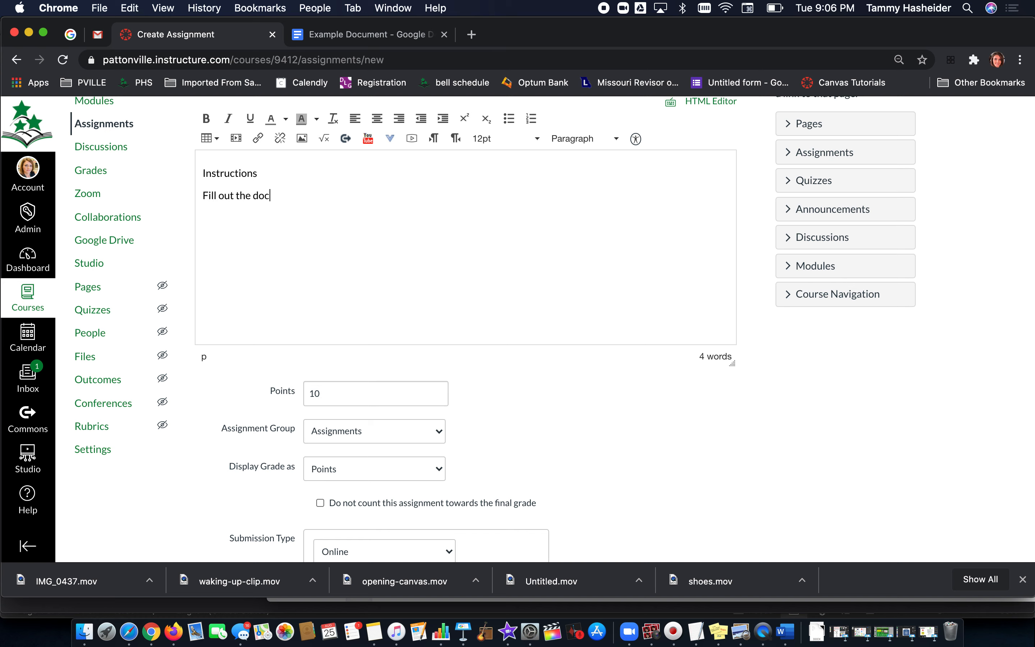
{"action": "type", "text": "ument and submit when you a"}
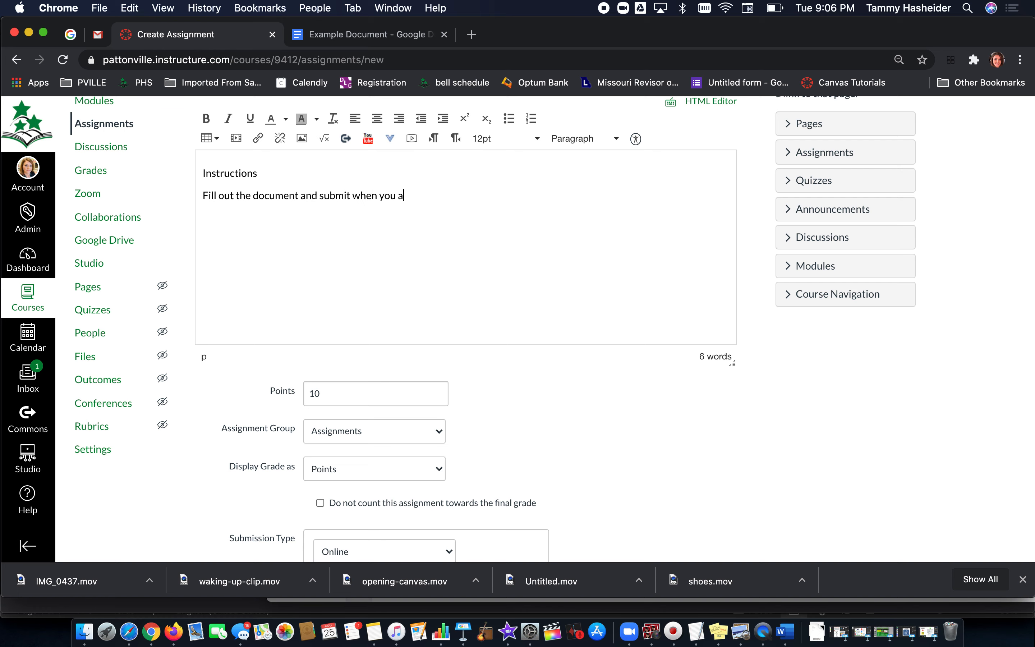
{"action": "type", "text": "re done."}
Step: Set the submission type to External Tool and choose Google Drive Cloud Assignment as the tool
{"action": "scroll", "coordinate": [329, 316], "scroll_direction": "down", "scroll_amount": 8}
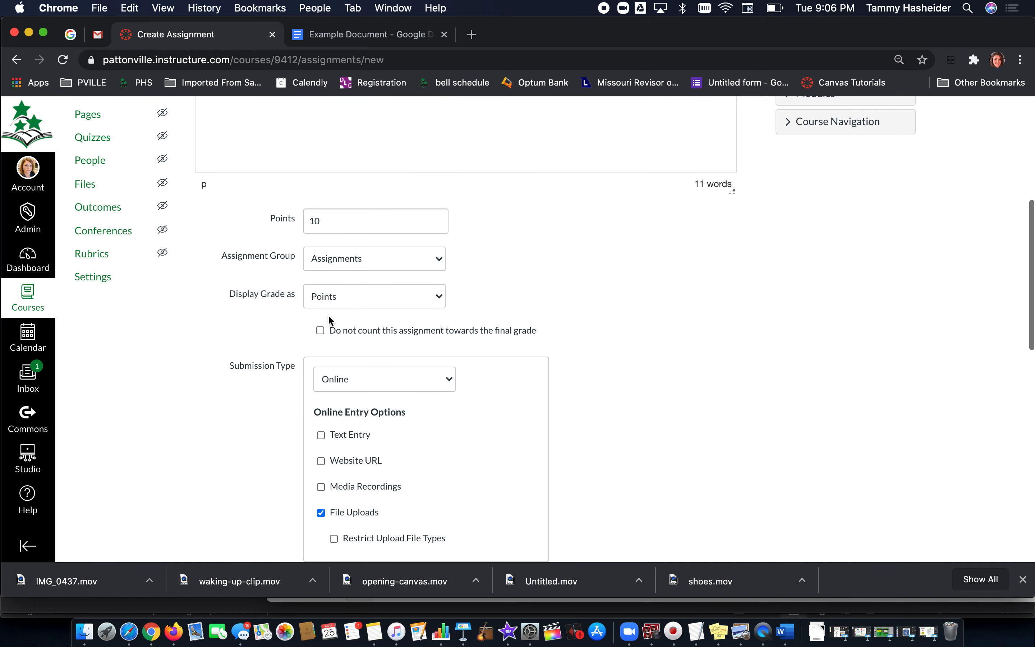
{"action": "scroll", "coordinate": [339, 300], "scroll_direction": "down", "scroll_amount": 2}
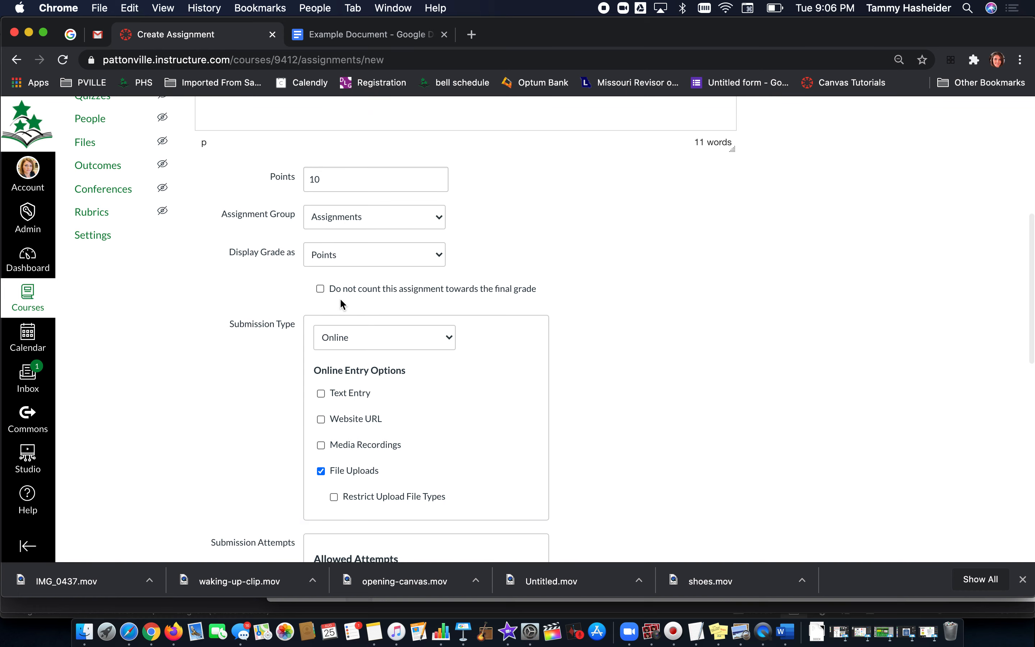
{"action": "scroll", "coordinate": [340, 303], "scroll_direction": "down", "scroll_amount": 2}
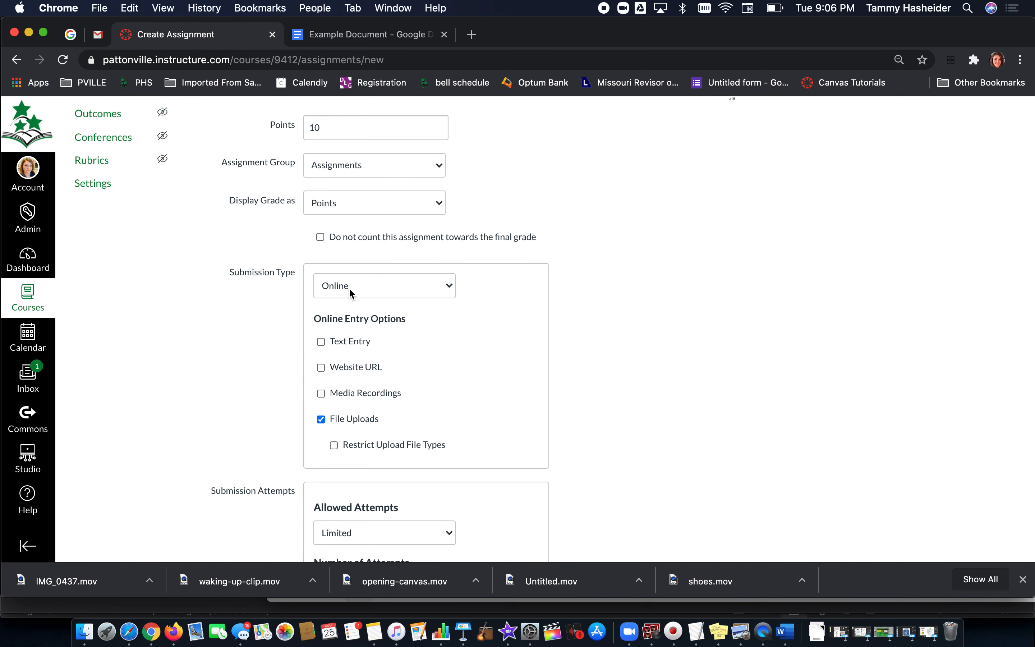
{"action": "left_click", "coordinate": [349, 287]}
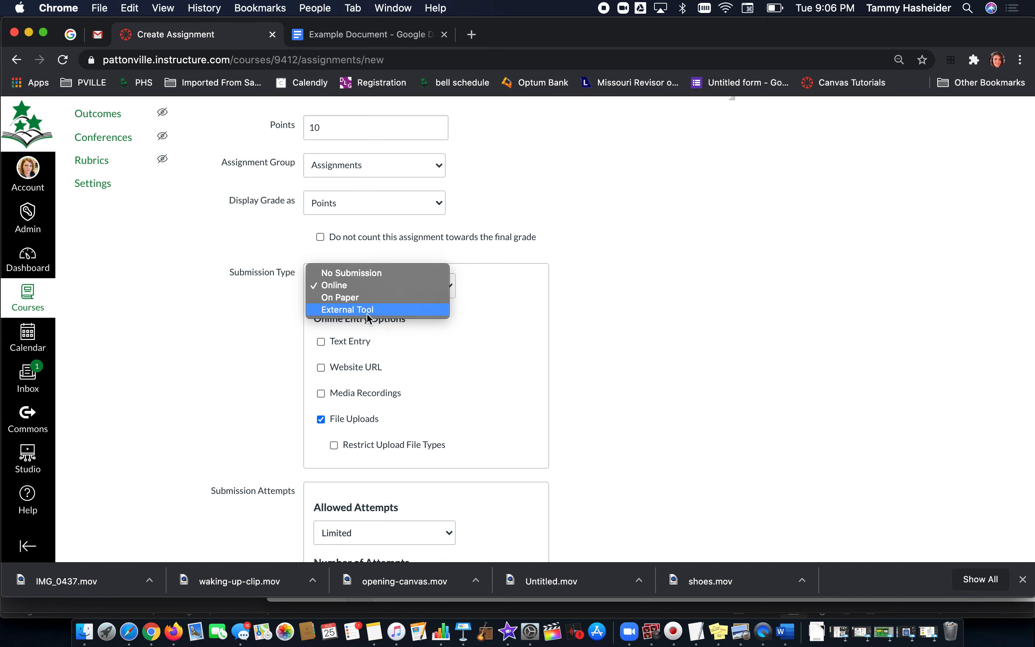
{"action": "left_click", "coordinate": [351, 310]}
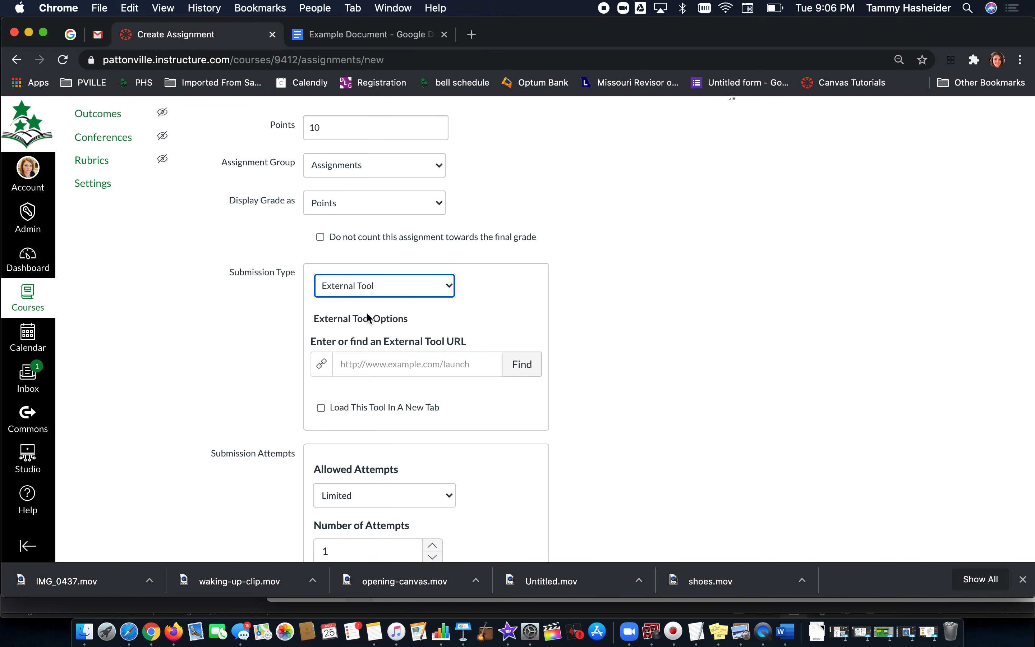
{"action": "left_click", "coordinate": [525, 368]}
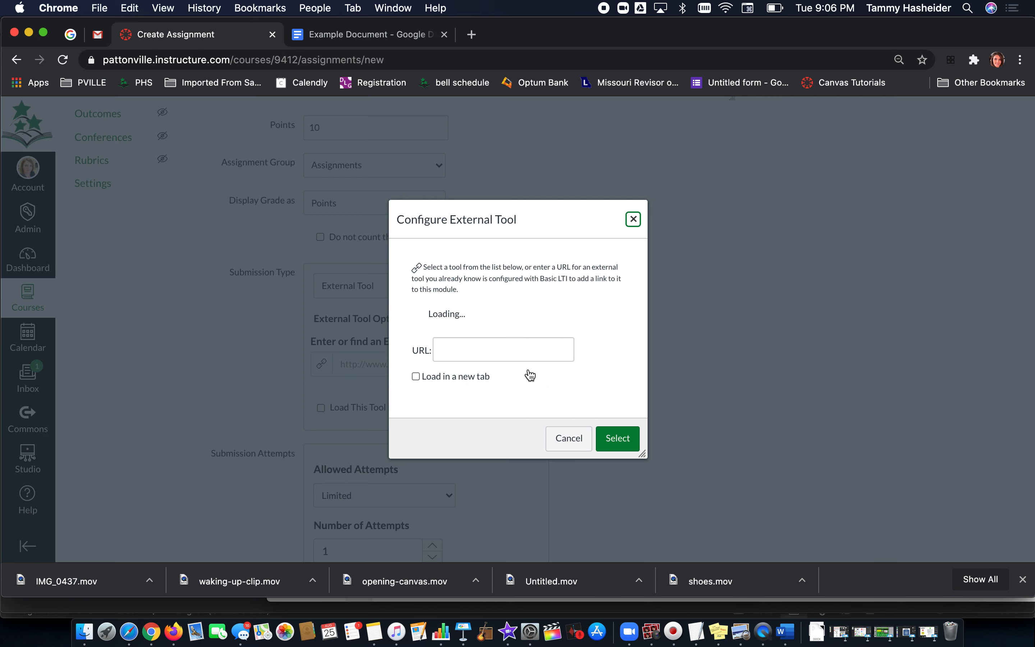
{"action": "scroll", "coordinate": [527, 362], "scroll_direction": "down", "scroll_amount": 2}
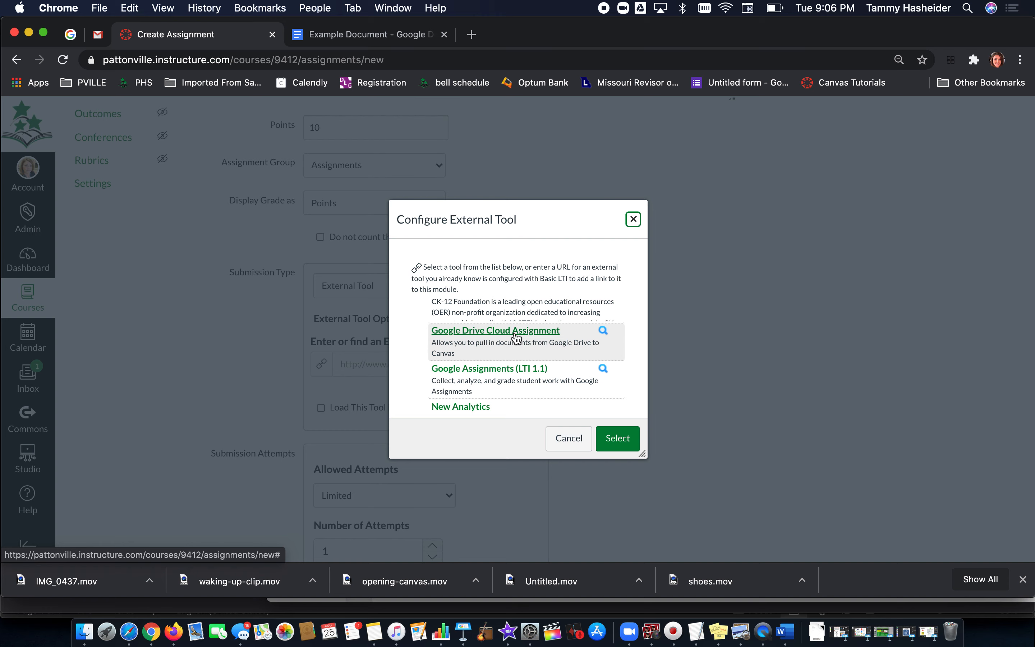
{"action": "left_click", "coordinate": [516, 338]}
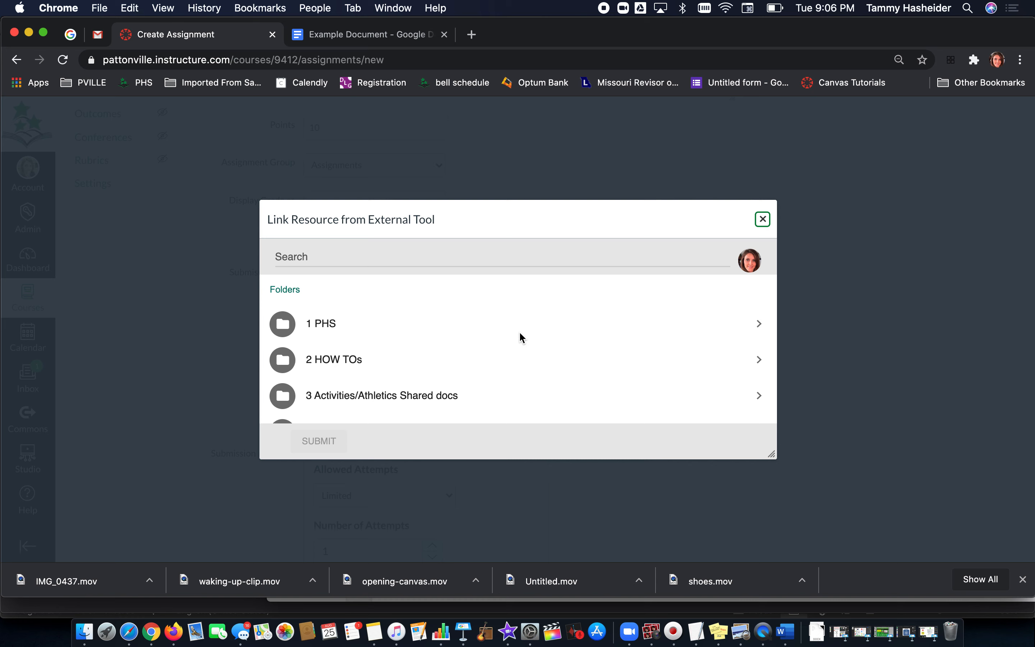
Step: Search the Google Drive files for "example document" and link Example Document to the assignment
{"action": "scroll", "coordinate": [521, 338], "scroll_direction": "down", "scroll_amount": 5}
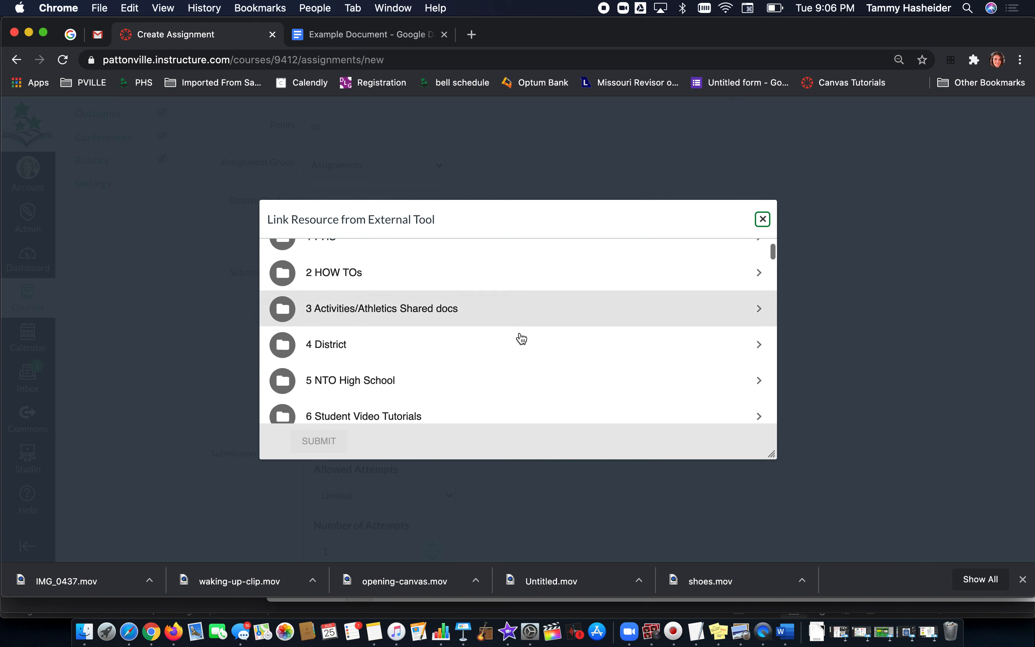
{"action": "scroll", "coordinate": [521, 339], "scroll_direction": "up", "scroll_amount": 5}
{"action": "left_click", "coordinate": [342, 255]}
{"action": "type", "text": "e"}
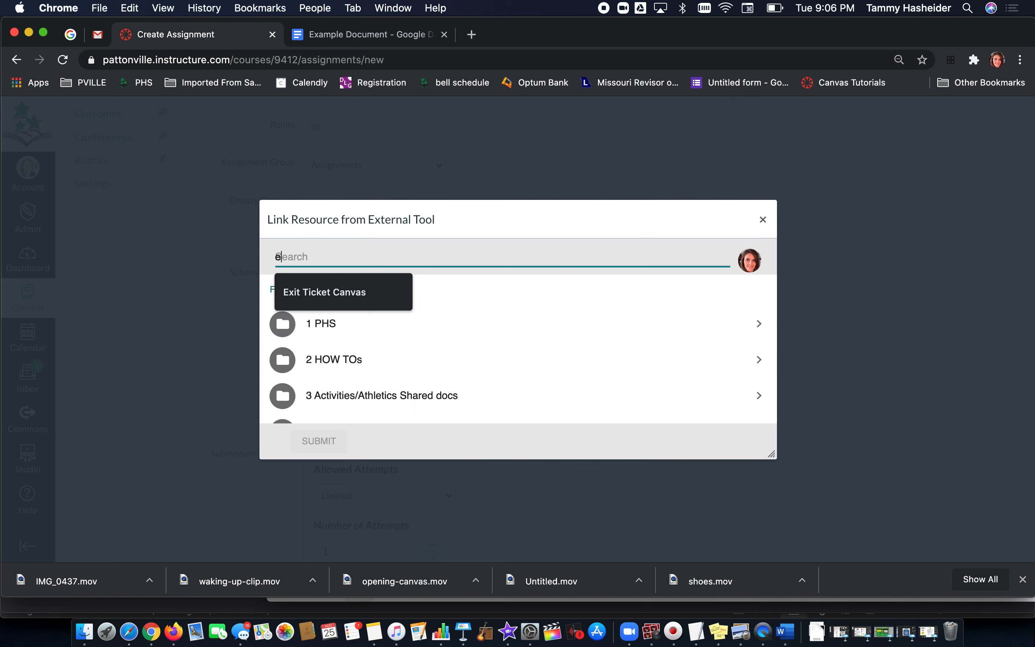
{"action": "type", "text": "xample"}
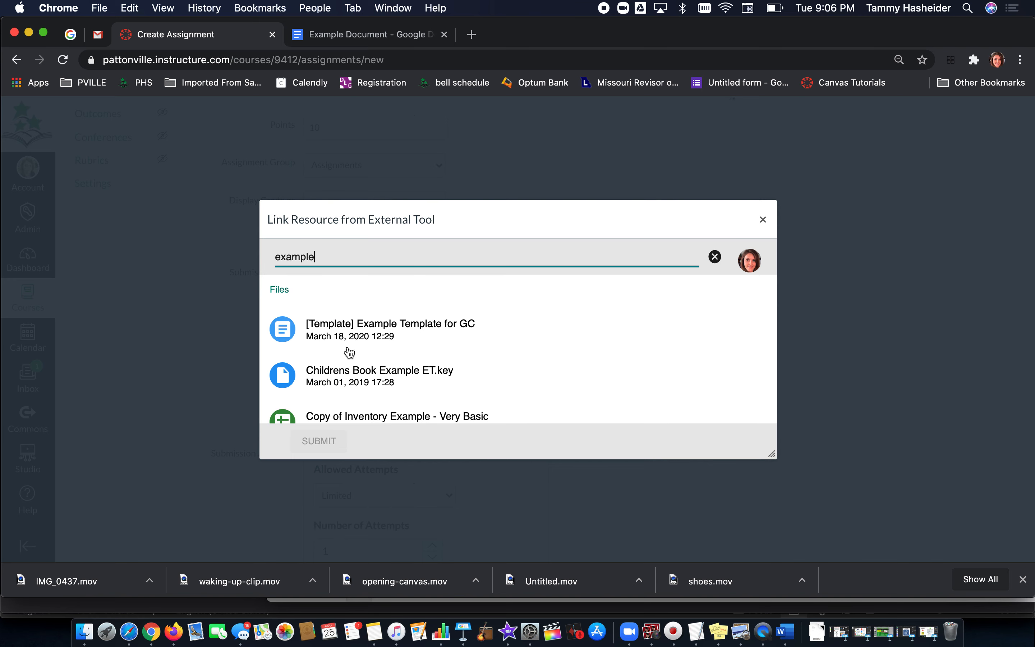
{"action": "scroll", "coordinate": [349, 352], "scroll_direction": "down", "scroll_amount": 1}
{"action": "scroll", "coordinate": [340, 299], "scroll_direction": "up", "scroll_amount": 1}
{"action": "type", "text": "le document"}
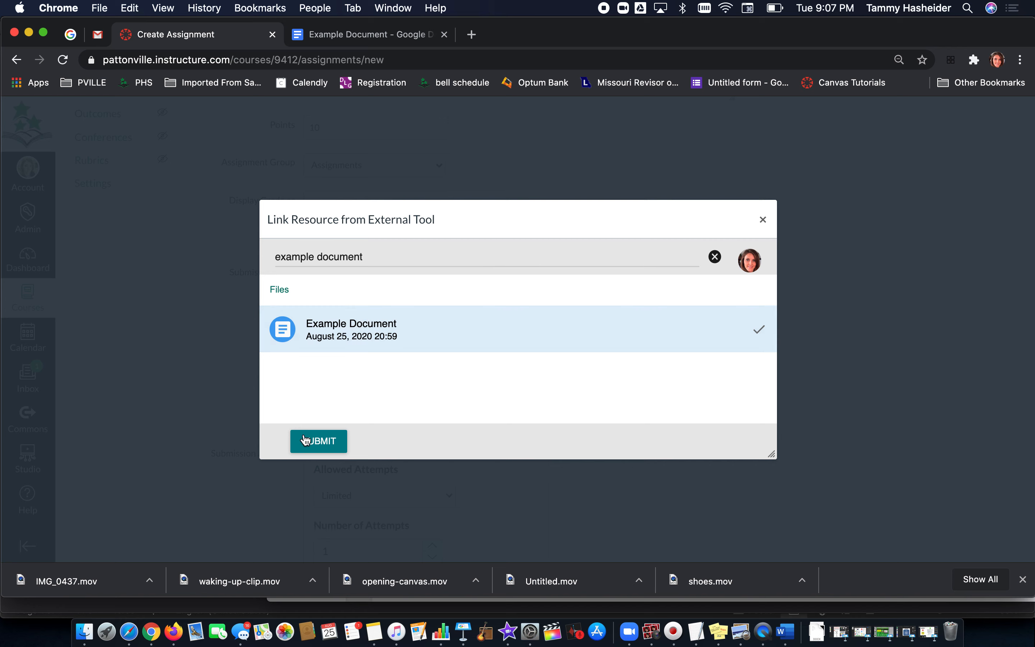
{"action": "left_click", "coordinate": [310, 443]}
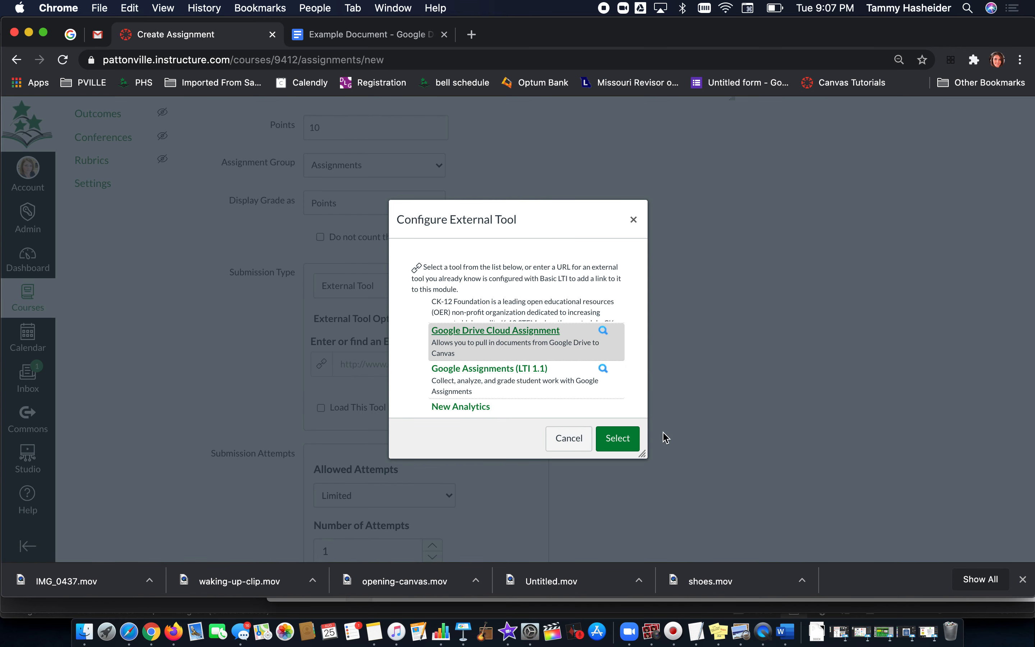
Step: Set the due date to Aug 28 and publish Writing Prompt 2 with the selected Google Drive Cloud Assignment tool
{"action": "left_click", "coordinate": [617, 440]}
{"action": "scroll", "coordinate": [617, 446], "scroll_direction": "down", "scroll_amount": 8}
{"action": "scroll", "coordinate": [617, 445], "scroll_direction": "down", "scroll_amount": 1}
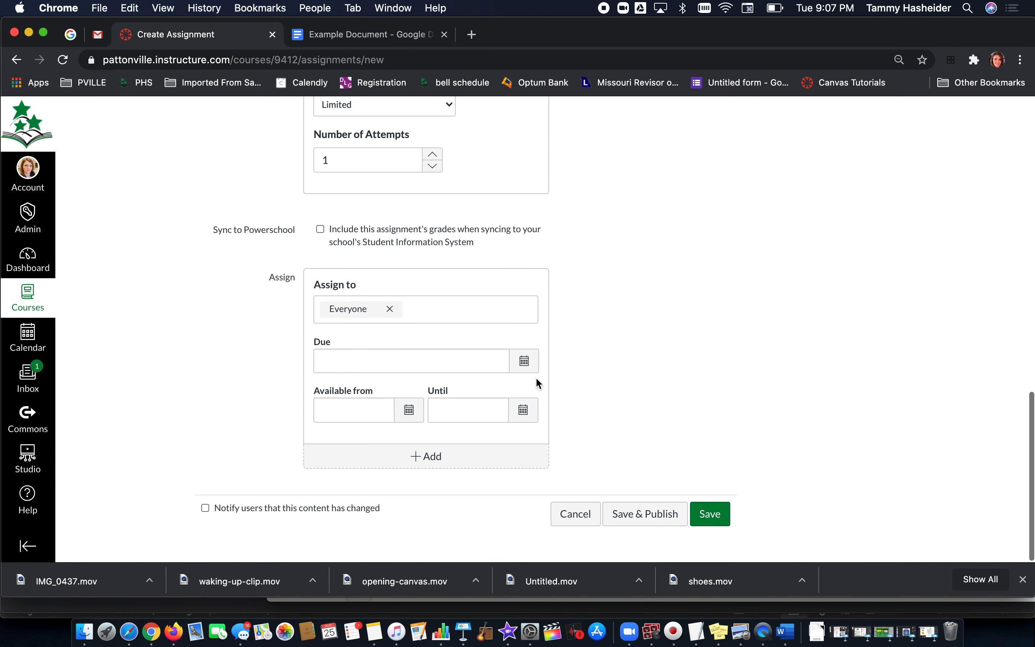
{"action": "left_click", "coordinate": [524, 361]}
{"action": "left_click", "coordinate": [436, 492]}
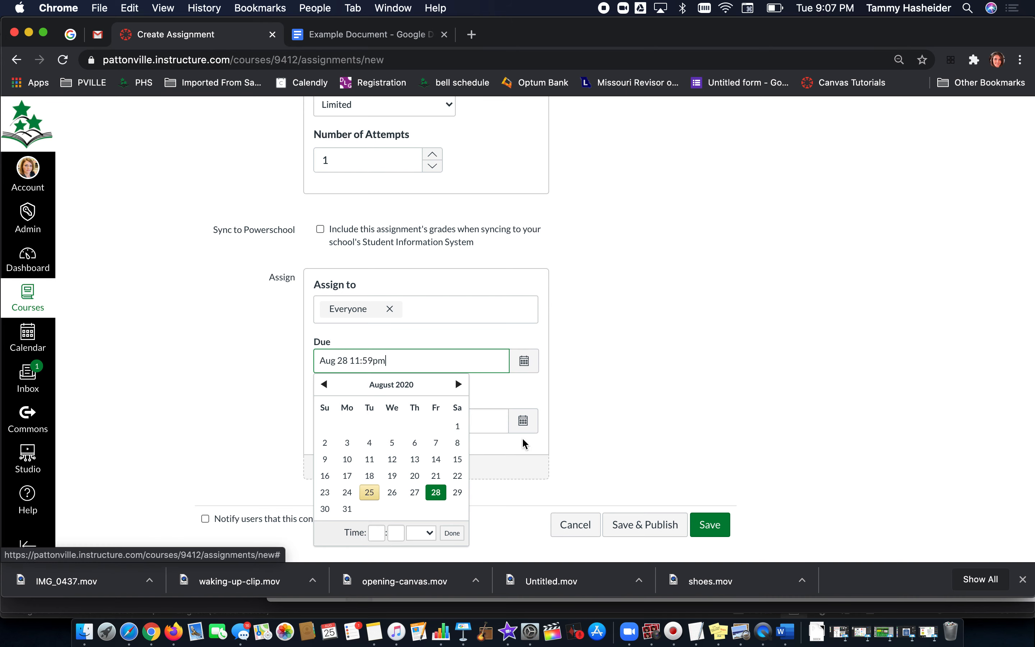
{"action": "left_click", "coordinate": [592, 415]}
{"action": "left_click", "coordinate": [647, 525]}
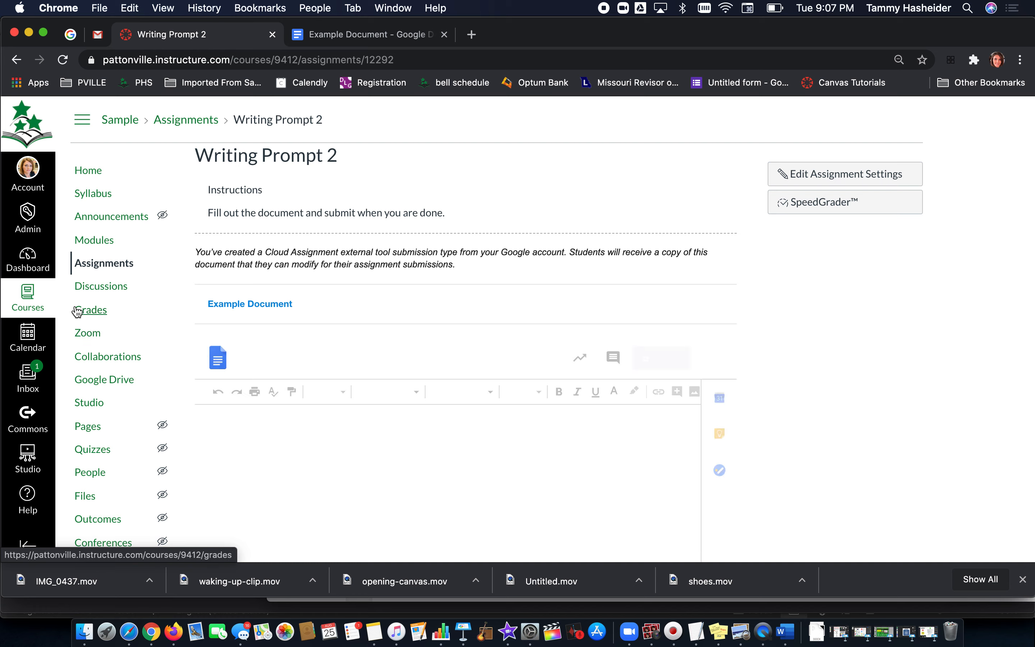
Step: Add the existing Writing Prompt 2 assignment to the Unit 2 module without indentation
{"action": "left_click", "coordinate": [97, 242]}
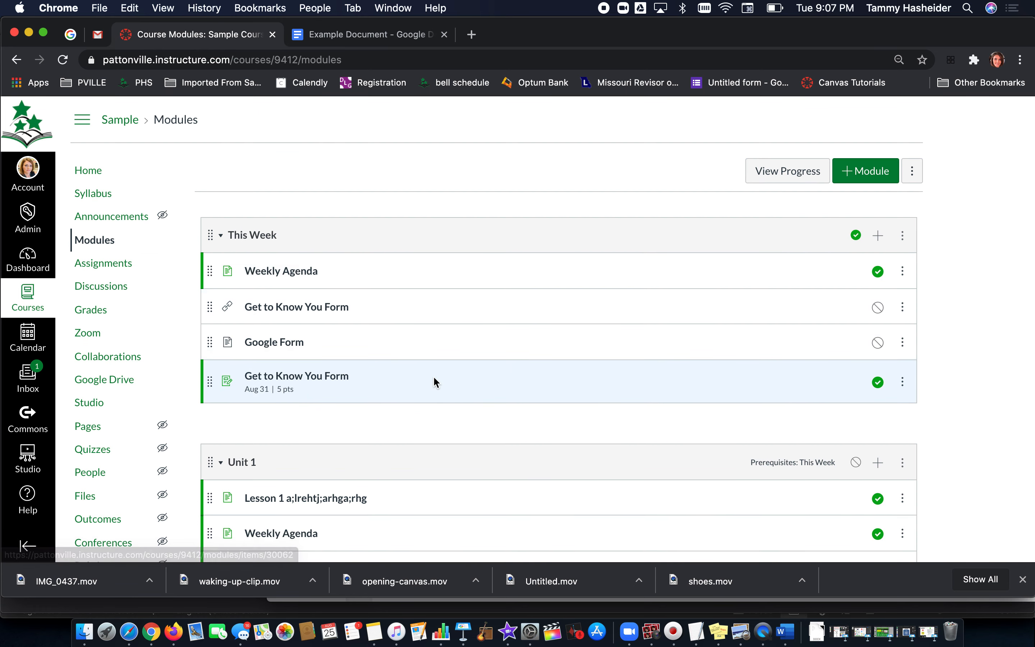
{"action": "scroll", "coordinate": [434, 376], "scroll_direction": "down", "scroll_amount": 5}
{"action": "scroll", "coordinate": [435, 379], "scroll_direction": "down", "scroll_amount": 4}
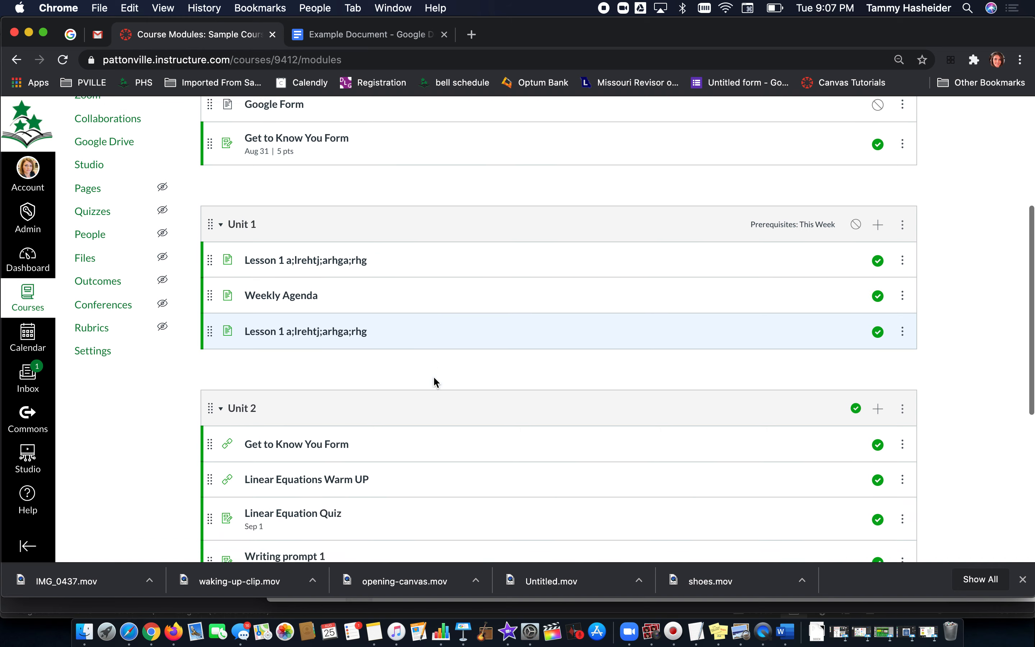
{"action": "left_click", "coordinate": [878, 336]}
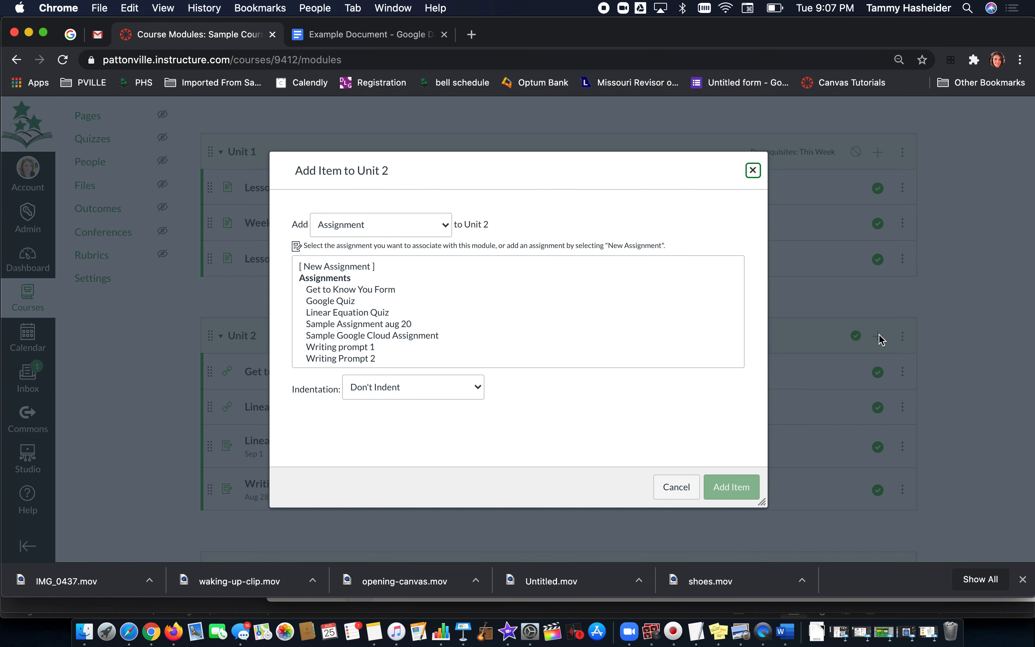
{"action": "left_click", "coordinate": [349, 358]}
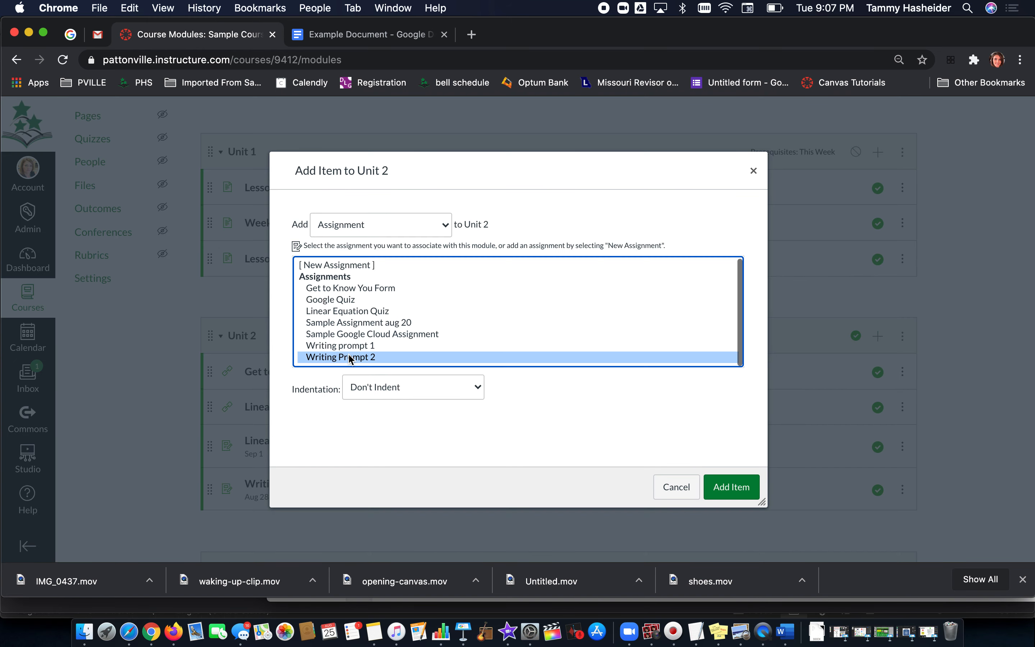
{"action": "left_click", "coordinate": [744, 490]}
{"action": "scroll", "coordinate": [747, 492], "scroll_direction": "down", "scroll_amount": 4}
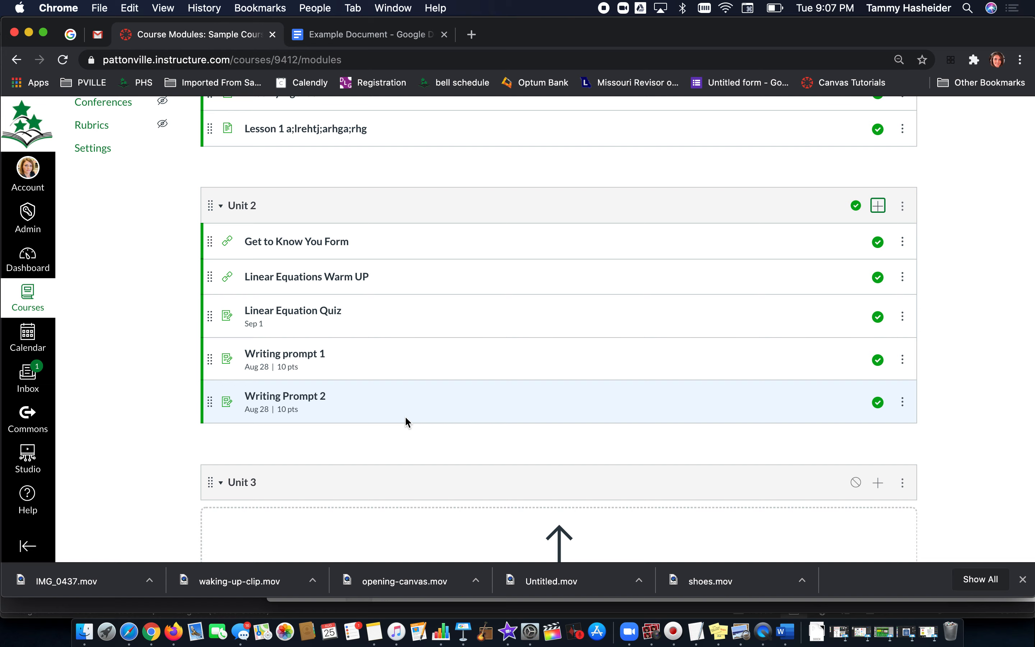
Step: Switch to the student's Canvas window and open Writing Prompt 2 from the Unit 2 module
{"action": "key", "text": "ctrl+Right"}
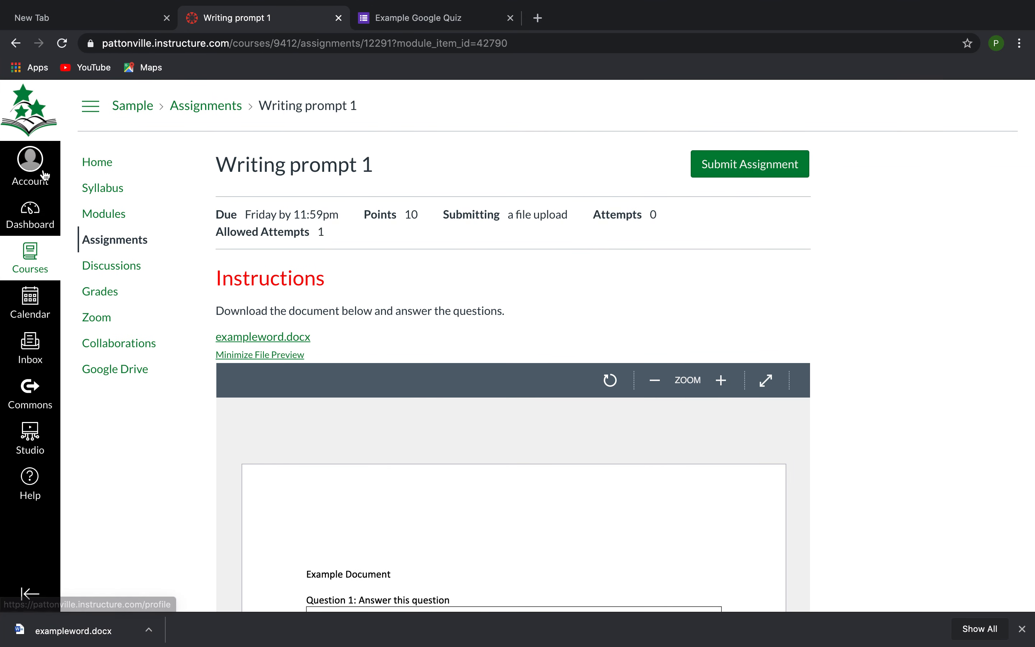
{"action": "left_click", "coordinate": [92, 161]}
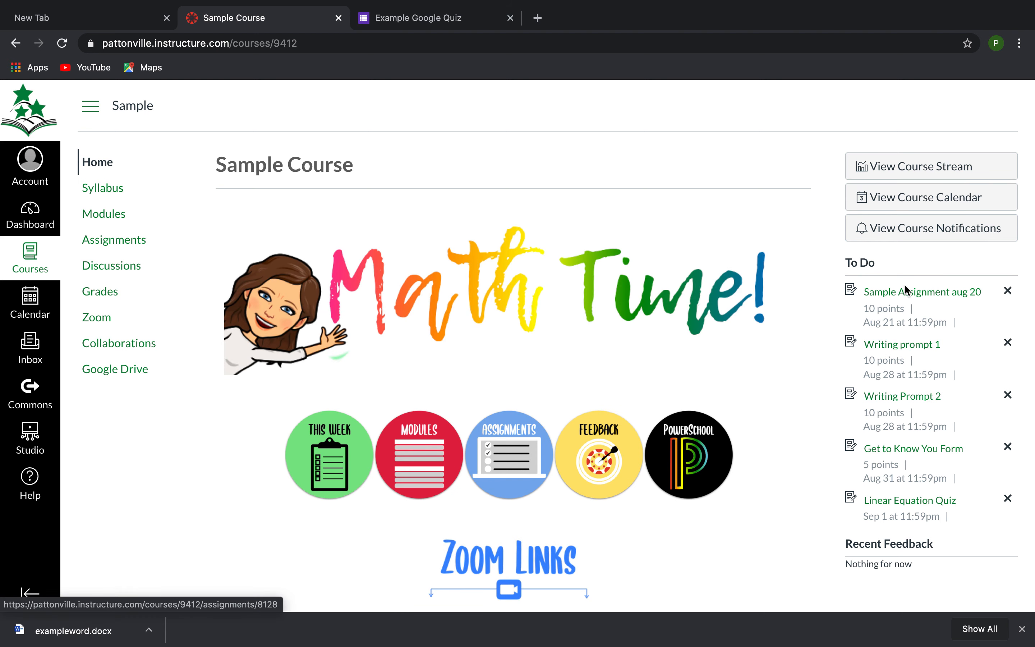
{"action": "left_click", "coordinate": [418, 469]}
{"action": "scroll", "coordinate": [418, 468], "scroll_direction": "down", "scroll_amount": 1}
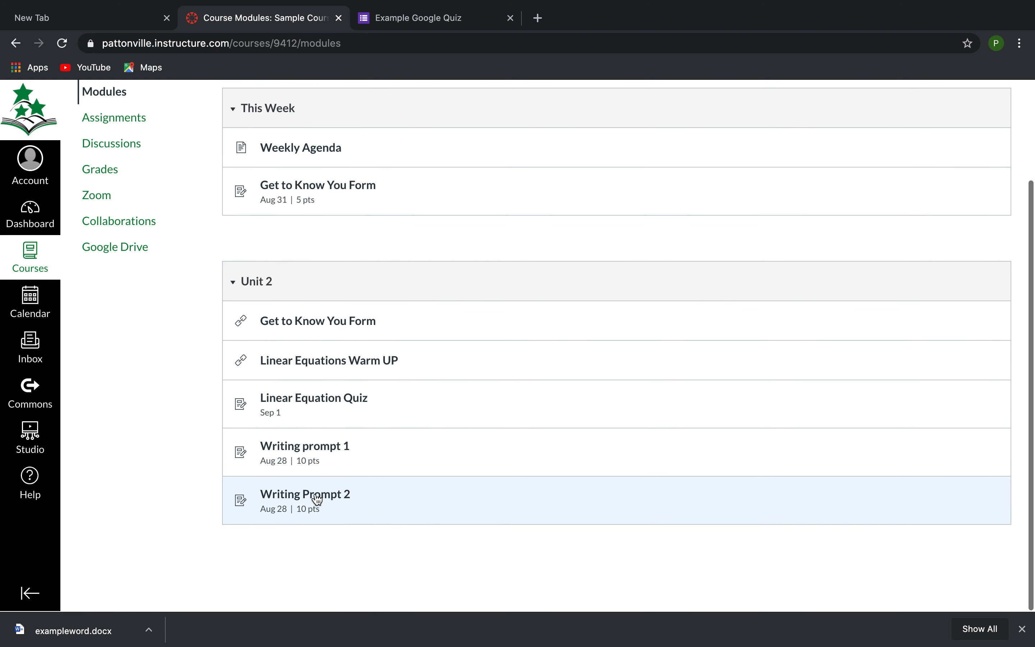
{"action": "left_click", "coordinate": [309, 505]}
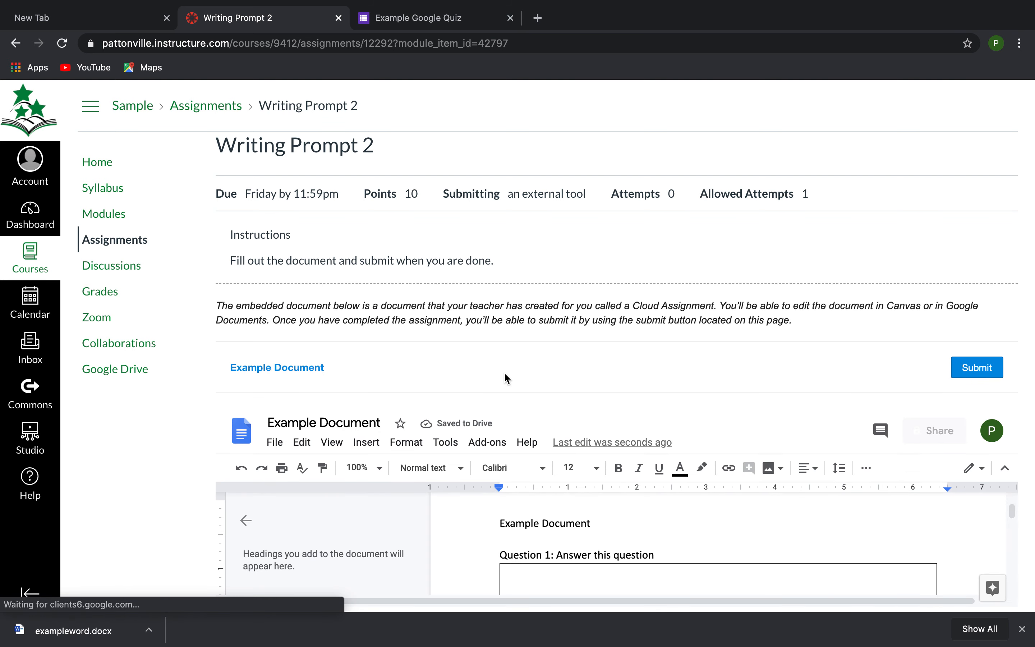
Step: Hide the outline of the embedded Example Document and examine its question boxes on the assignment page
{"action": "scroll", "coordinate": [504, 372], "scroll_direction": "down", "scroll_amount": 3}
{"action": "scroll", "coordinate": [540, 513], "scroll_direction": "down", "scroll_amount": 2}
{"action": "scroll", "coordinate": [543, 517], "scroll_direction": "up", "scroll_amount": 3}
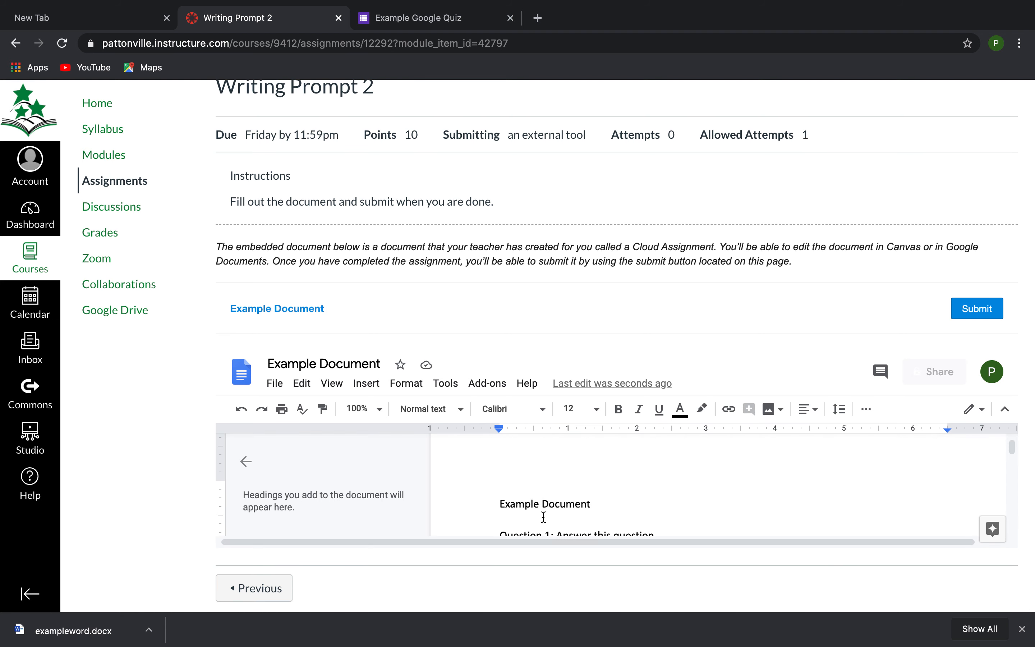
{"action": "left_click", "coordinate": [264, 460]}
{"action": "scroll", "coordinate": [479, 467], "scroll_direction": "down", "scroll_amount": 3}
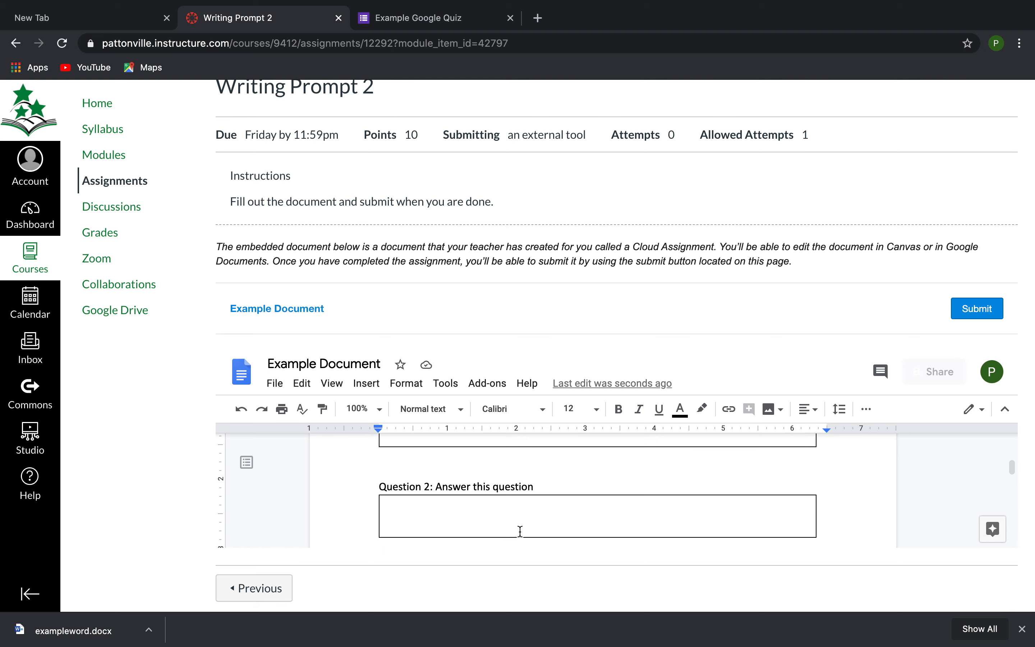
{"action": "scroll", "coordinate": [519, 529], "scroll_direction": "up", "scroll_amount": 3}
{"action": "scroll", "coordinate": [520, 528], "scroll_direction": "up", "scroll_amount": 2}
{"action": "scroll", "coordinate": [518, 513], "scroll_direction": "down", "scroll_amount": 5}
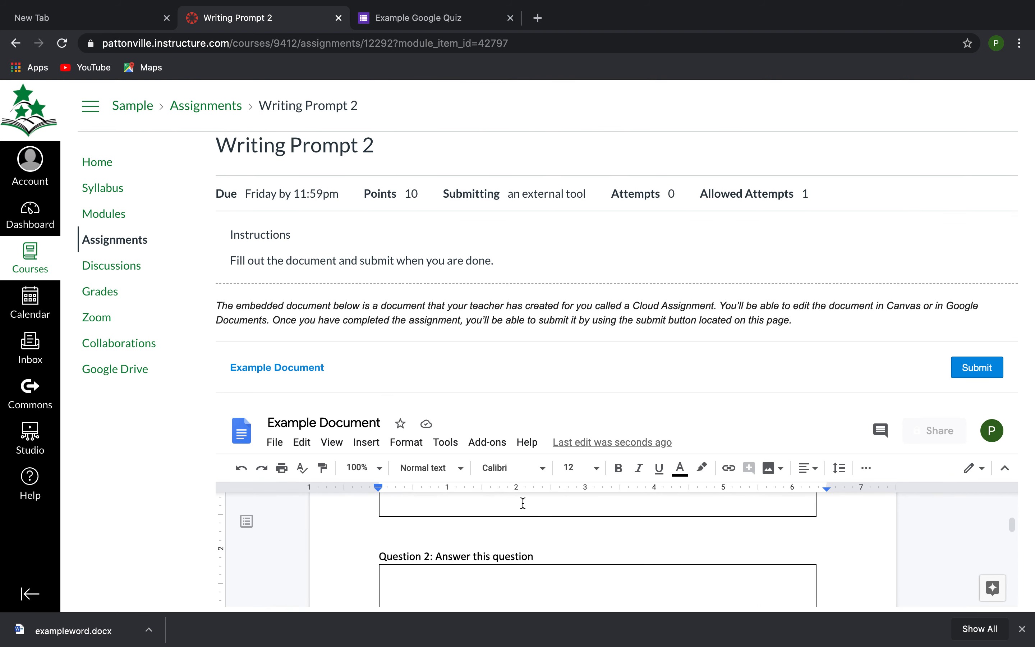
{"action": "scroll", "coordinate": [568, 346], "scroll_direction": "down", "scroll_amount": 2}
{"action": "scroll", "coordinate": [488, 525], "scroll_direction": "up", "scroll_amount": 3}
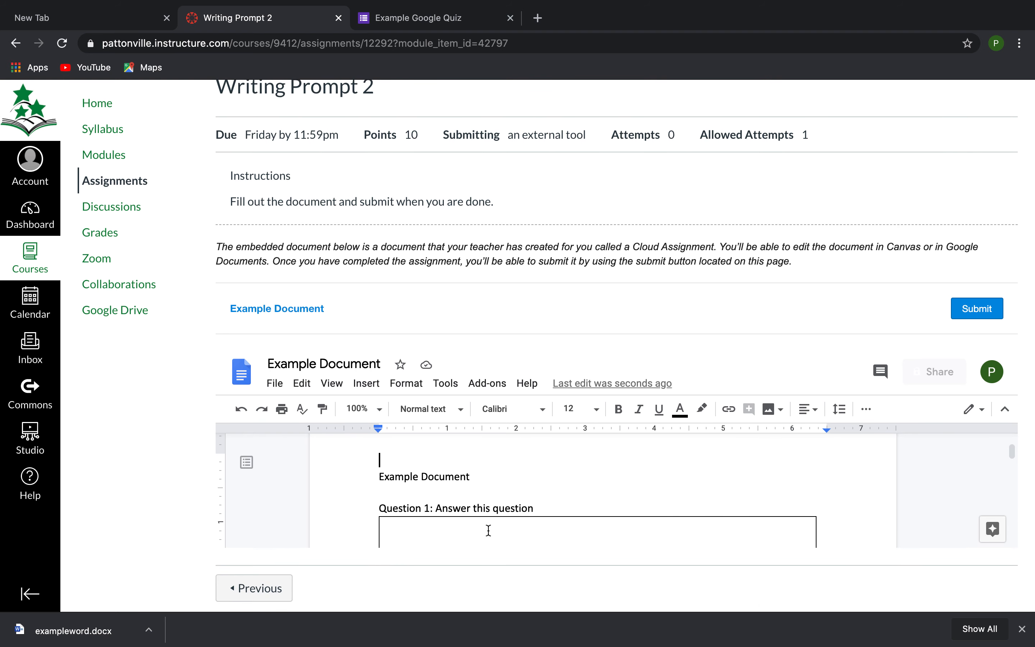
{"action": "double_click", "coordinate": [488, 530]}
{"action": "scroll", "coordinate": [488, 532], "scroll_direction": "down", "scroll_amount": 1}
{"action": "scroll", "coordinate": [488, 532], "scroll_direction": "up", "scroll_amount": 2}
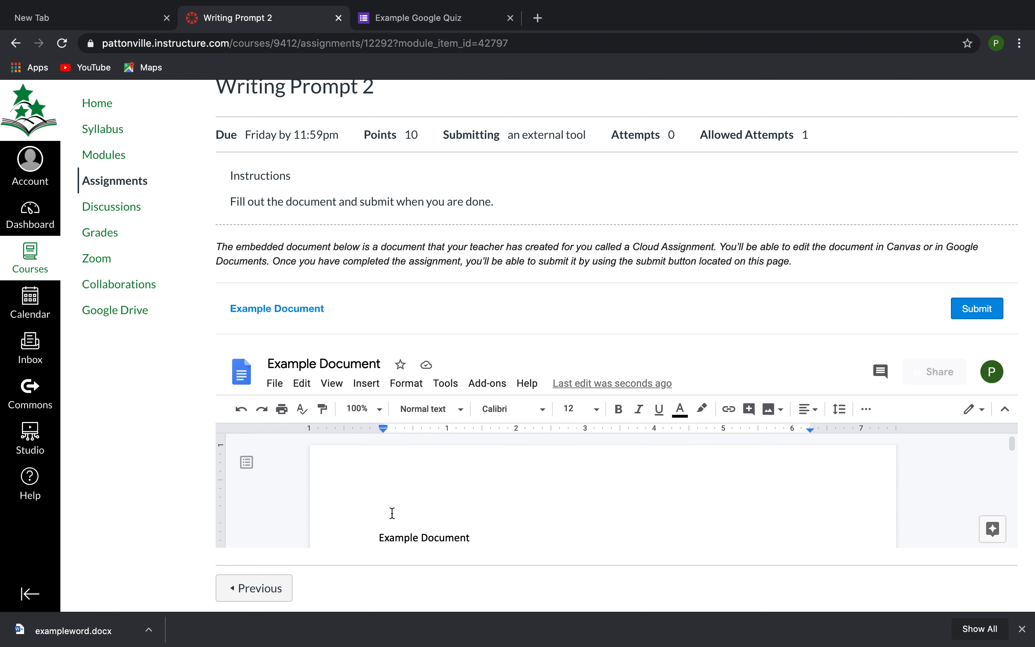
{"action": "scroll", "coordinate": [496, 504], "scroll_direction": "down", "scroll_amount": 2}
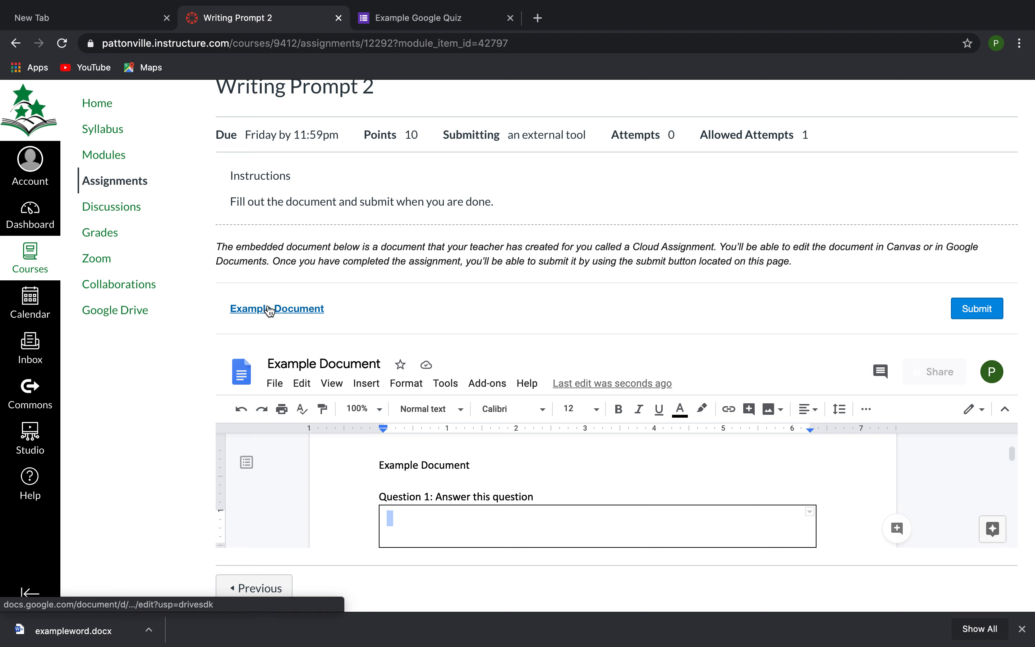
Step: Open Example Document in Google Docs from the assignment page and enter "My answers here" as the answer to Question 1
{"action": "left_click", "coordinate": [288, 311]}
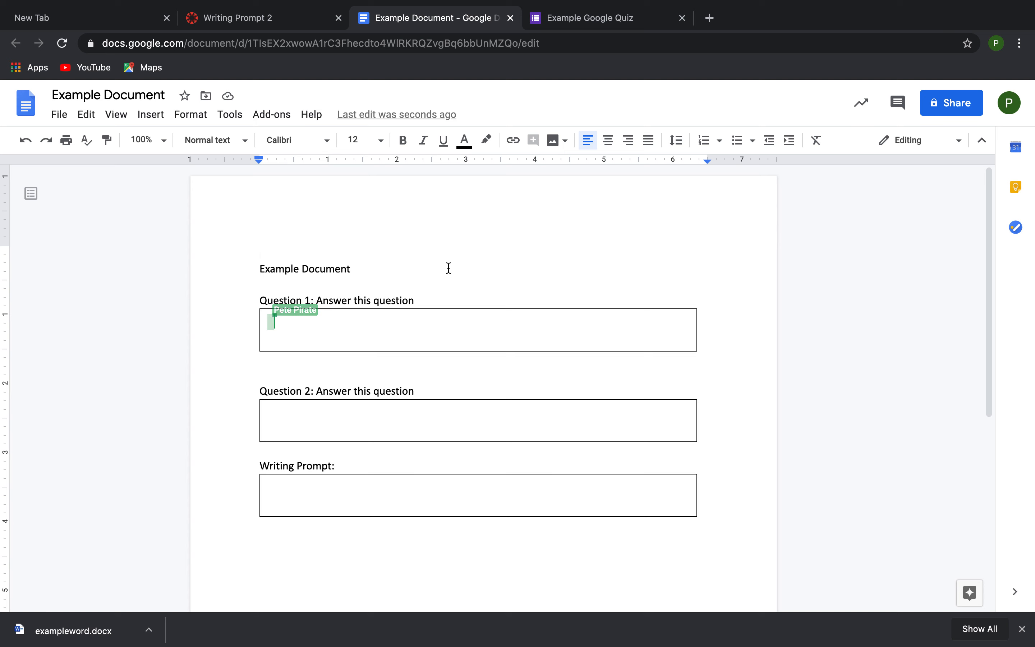
{"action": "left_click", "coordinate": [407, 330]}
{"action": "type", "text": "My asn"}
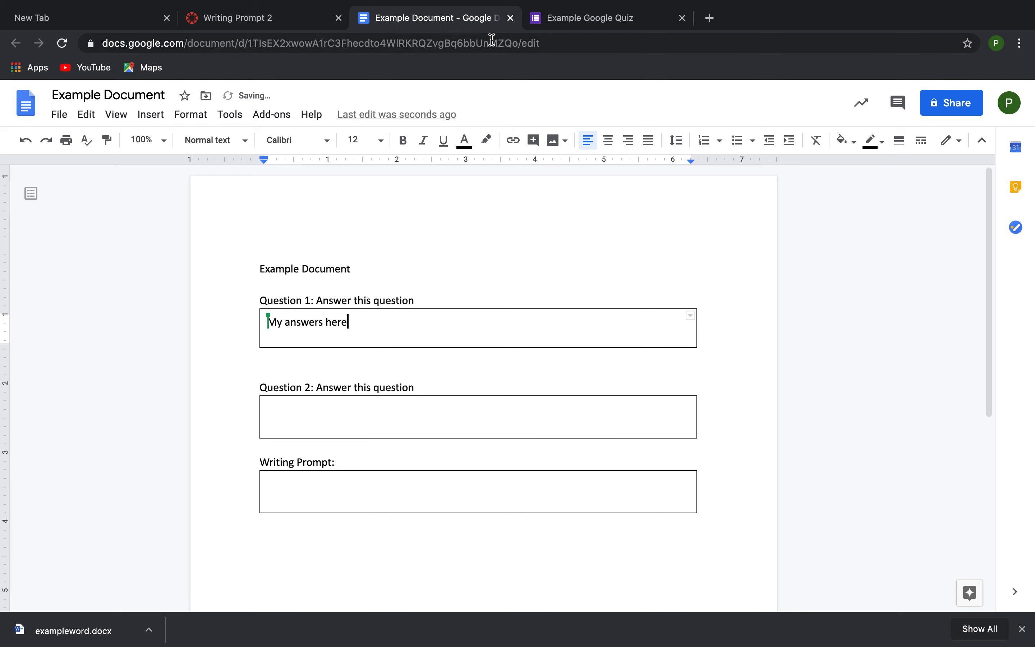
Step: Close the Google Docs copy and submit the Writing Prompt 2 assignment in Canvas
{"action": "left_click", "coordinate": [511, 18]}
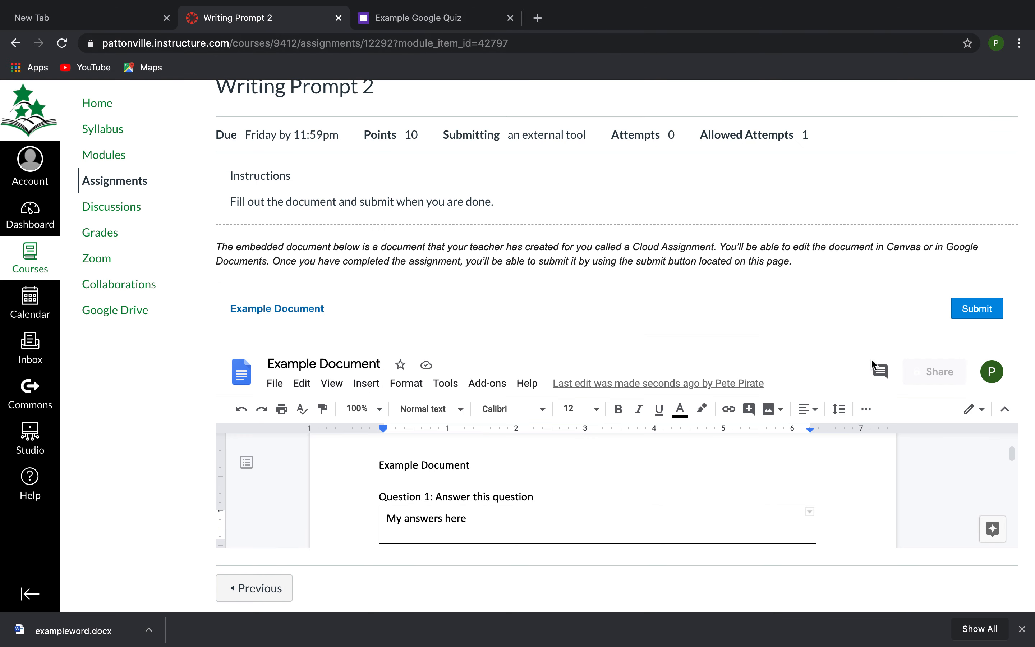
{"action": "left_click", "coordinate": [985, 309]}
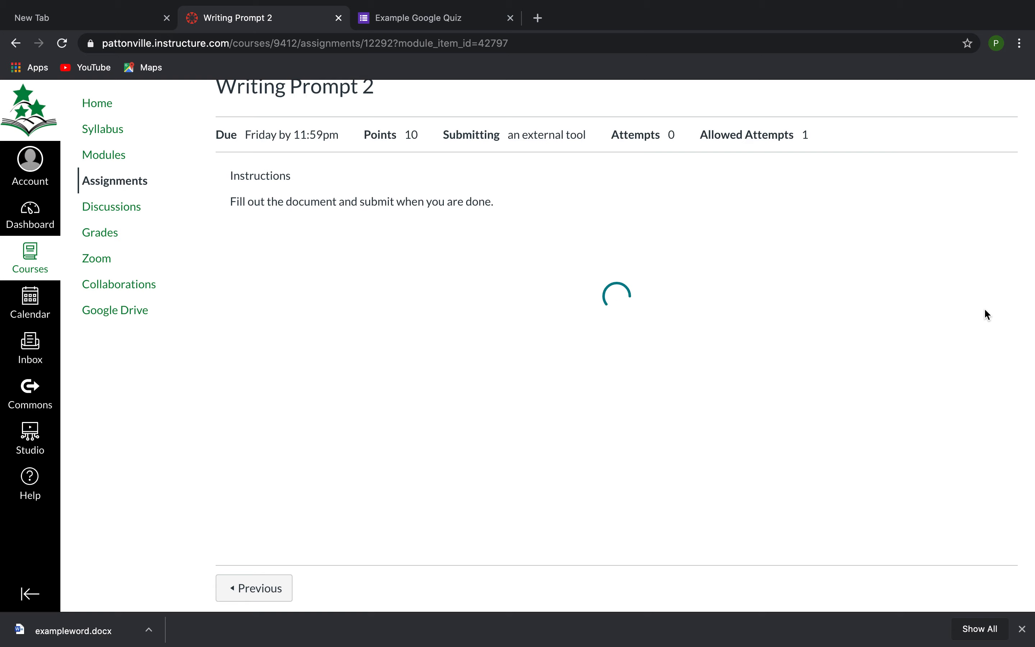
{"action": "scroll", "coordinate": [830, 330], "scroll_direction": "up", "scroll_amount": 2}
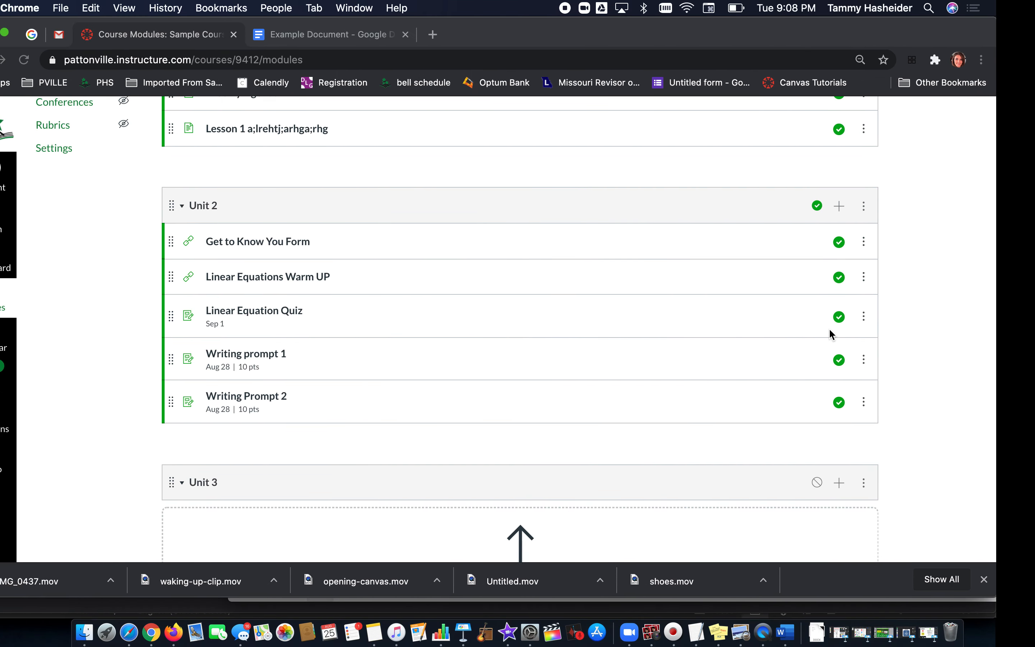
Step: Return to the teacher's Canvas window, review the student's Writing Prompt 2 submission in SpeedGrader, and go back to the assignment page
{"action": "left_click", "coordinate": [254, 402]}
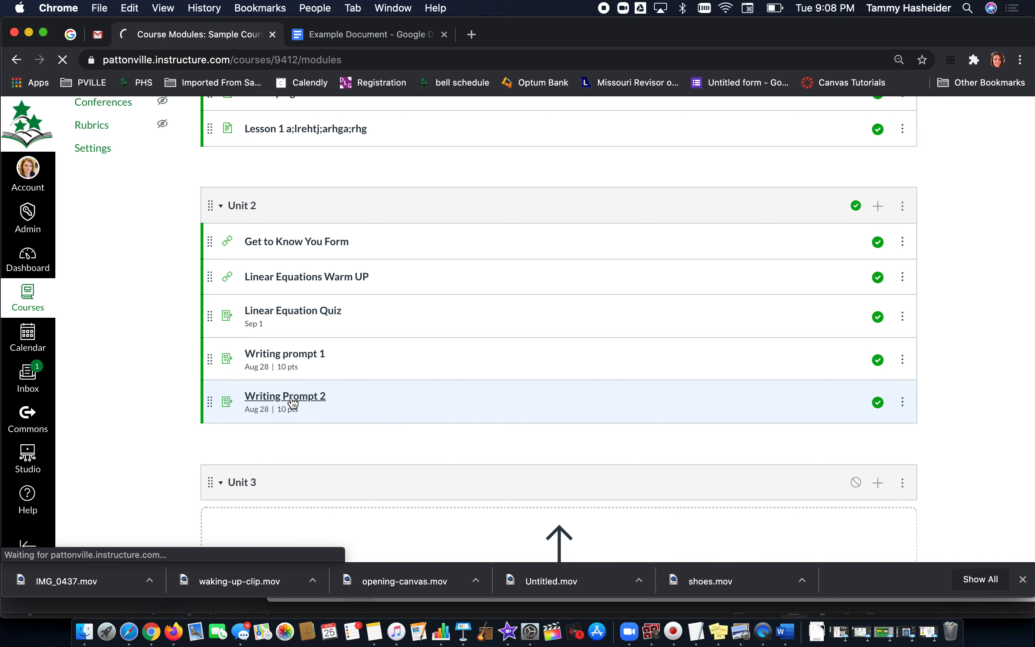
{"action": "left_click", "coordinate": [826, 204]}
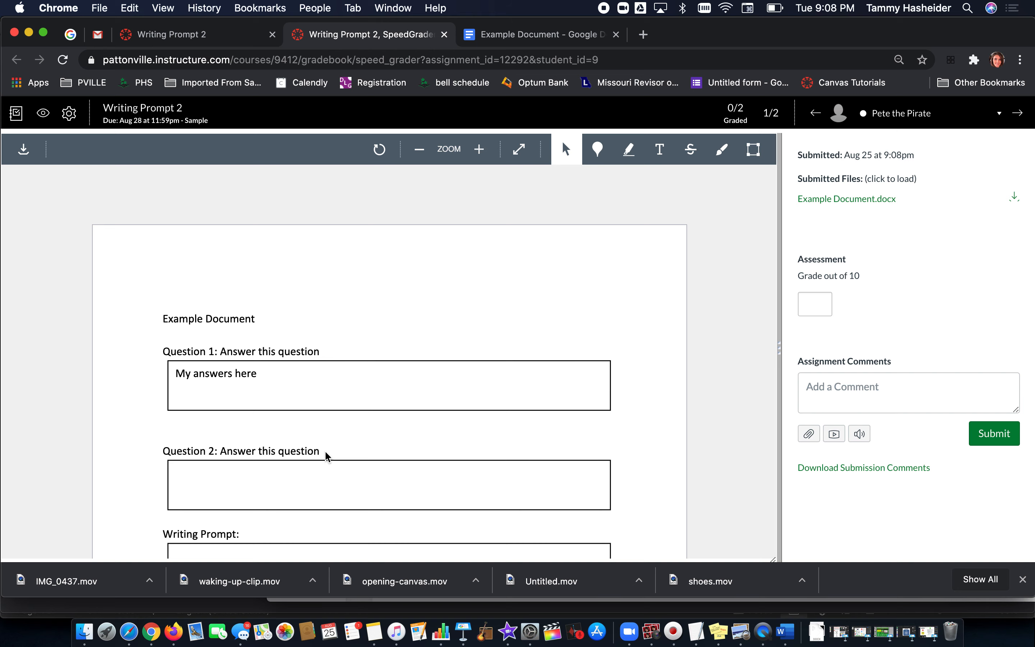
{"action": "left_click", "coordinate": [219, 41]}
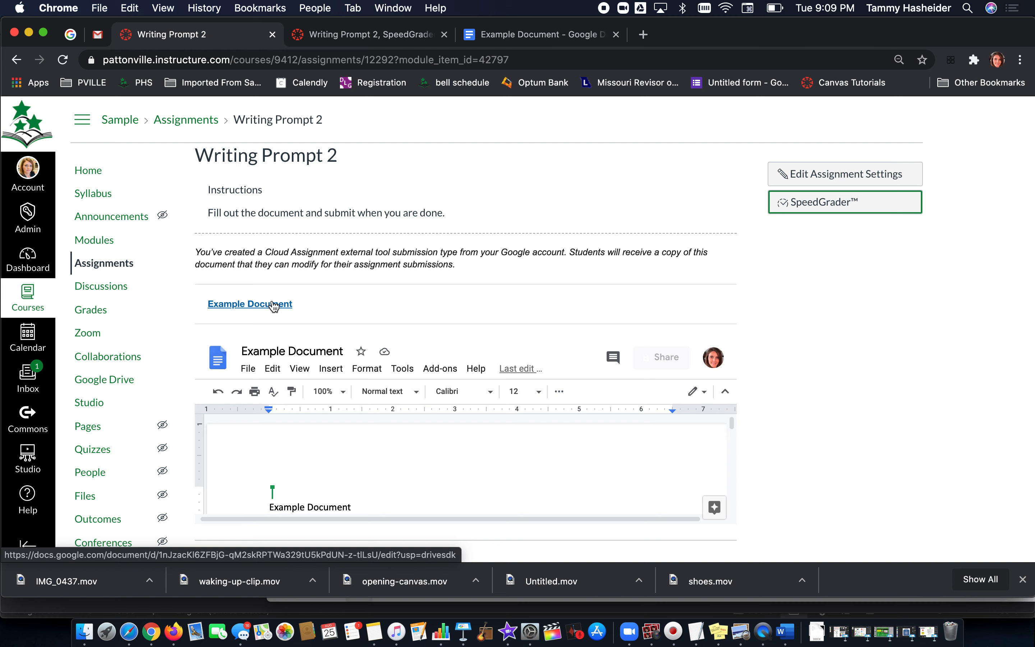
Step: Start another new assignment in the course and set its submission type to Online
{"action": "left_click", "coordinate": [124, 262]}
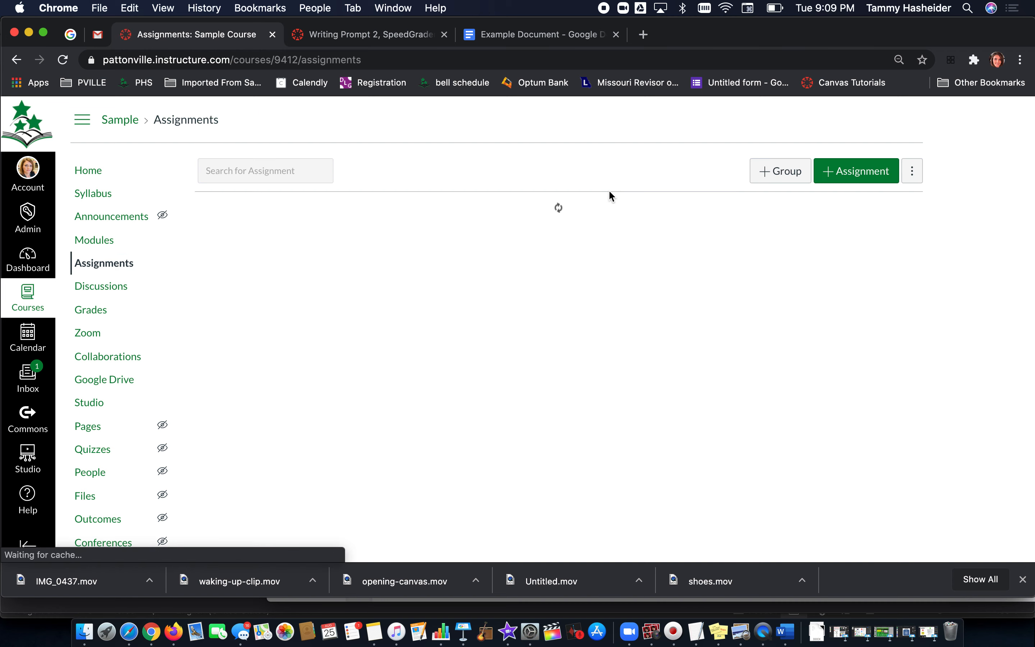
{"action": "left_click", "coordinate": [855, 171]}
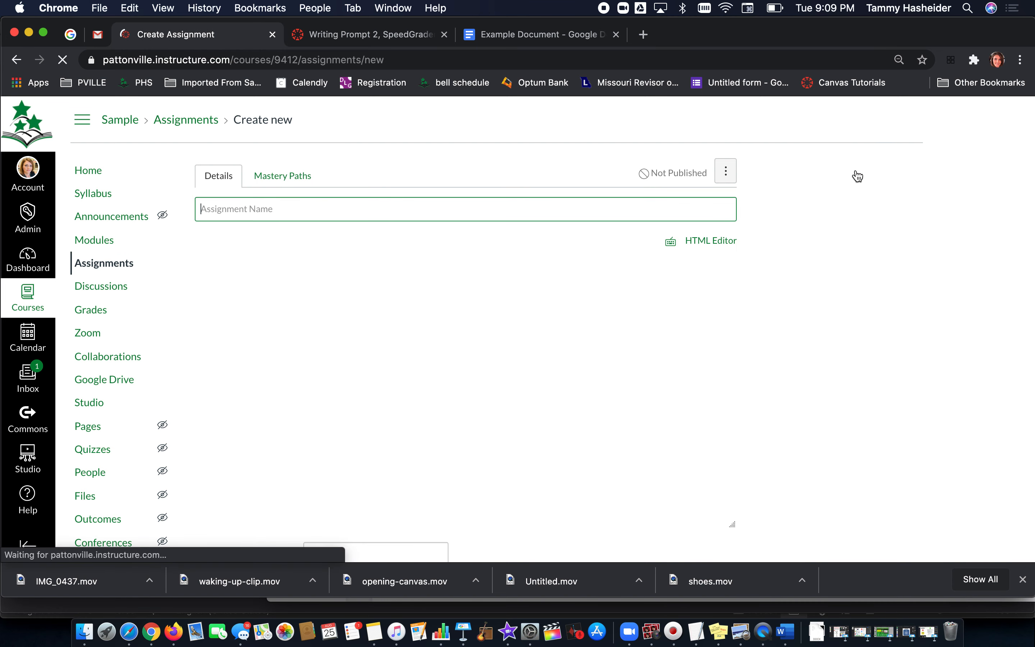
{"action": "scroll", "coordinate": [591, 358], "scroll_direction": "down", "scroll_amount": 9}
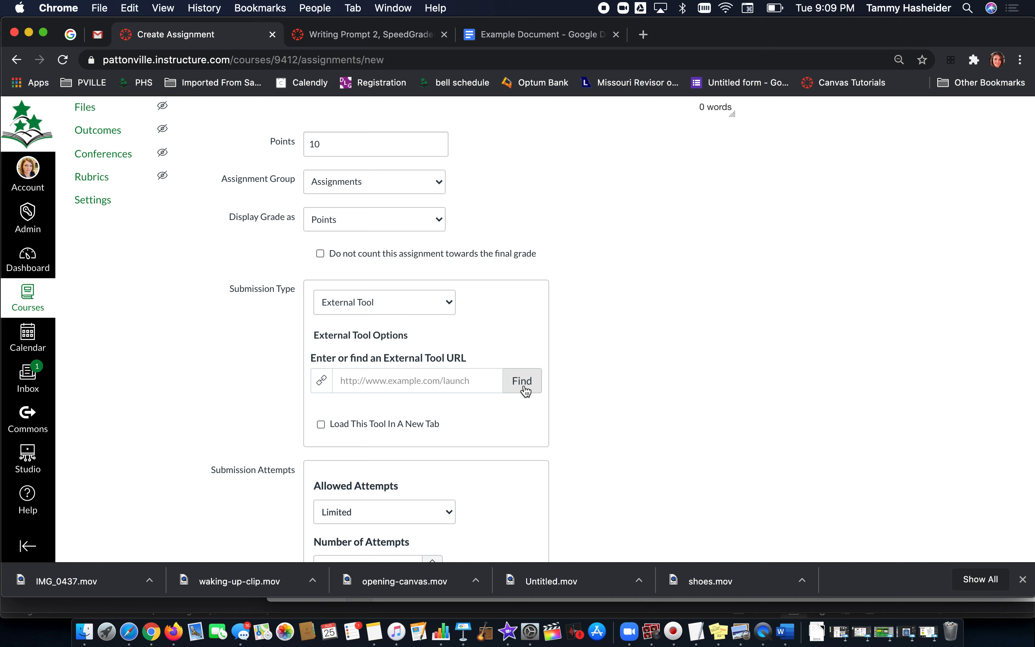
{"action": "left_click", "coordinate": [438, 315]}
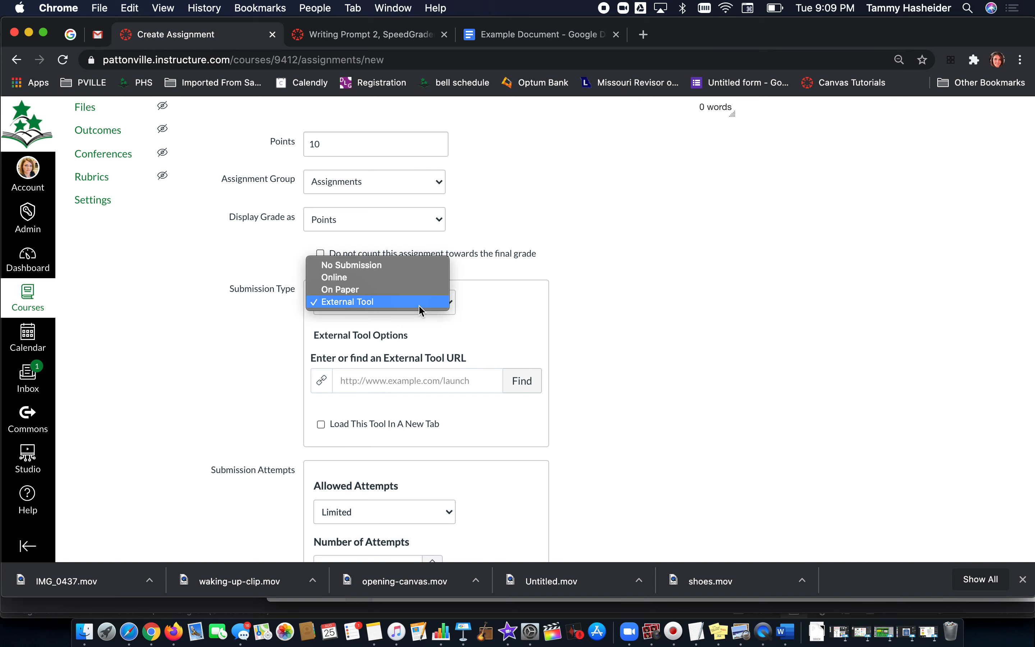
{"action": "left_click", "coordinate": [394, 279]}
{"action": "scroll", "coordinate": [405, 355], "scroll_direction": "down", "scroll_amount": 2}
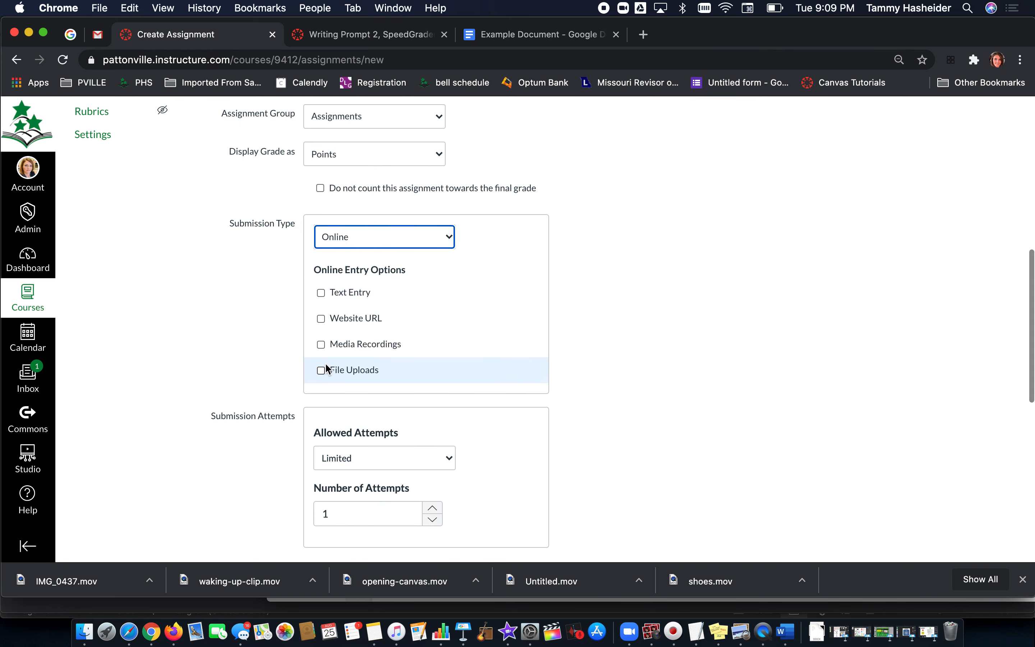